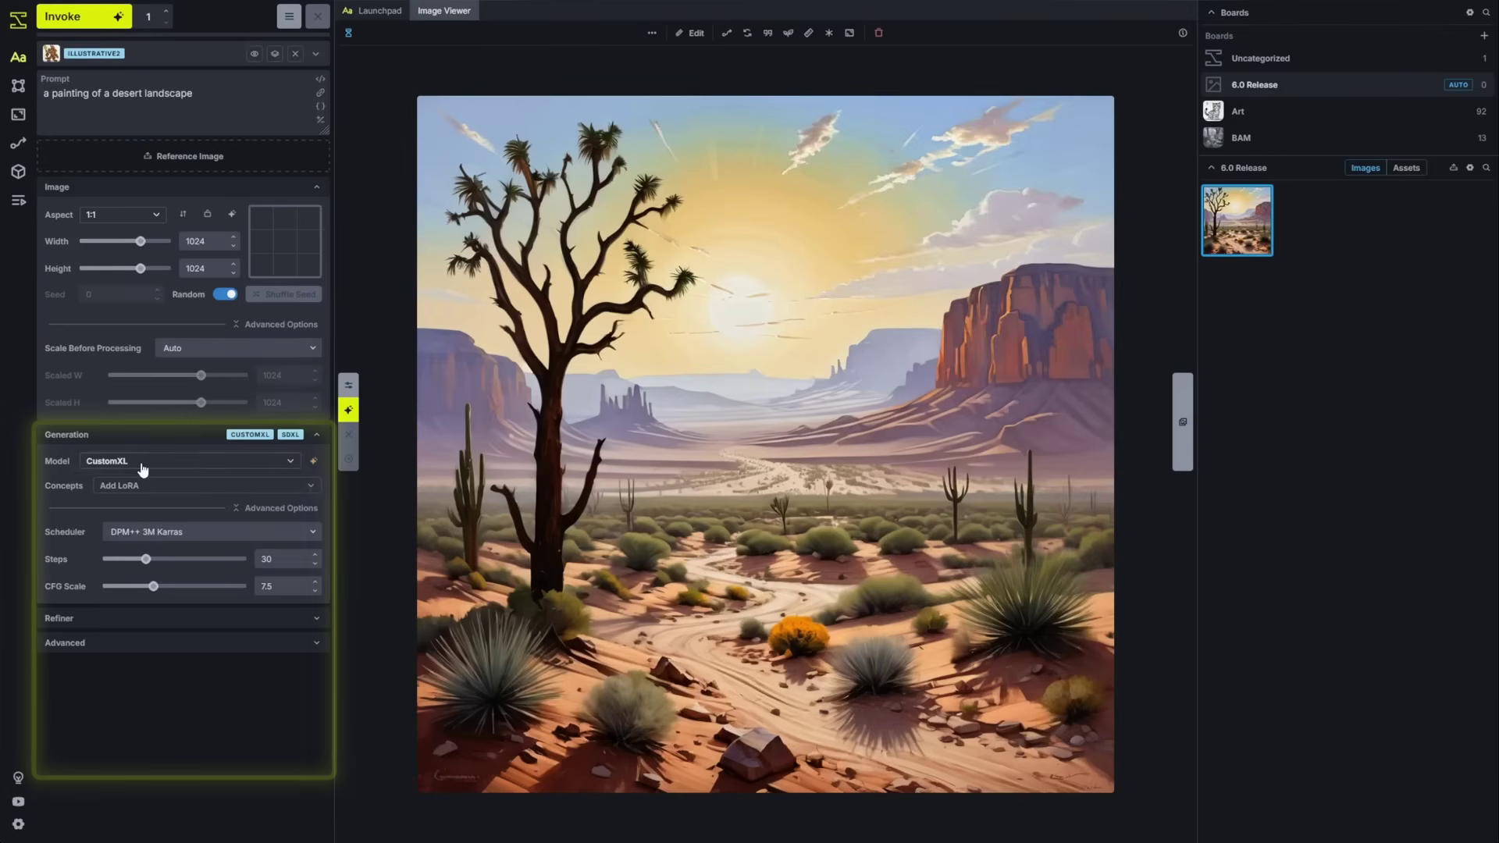
Browse the models in detailed view, keep CustomXL, and open the LoRA concepts list.
{"action": "left_click", "coordinate": [143, 462]}
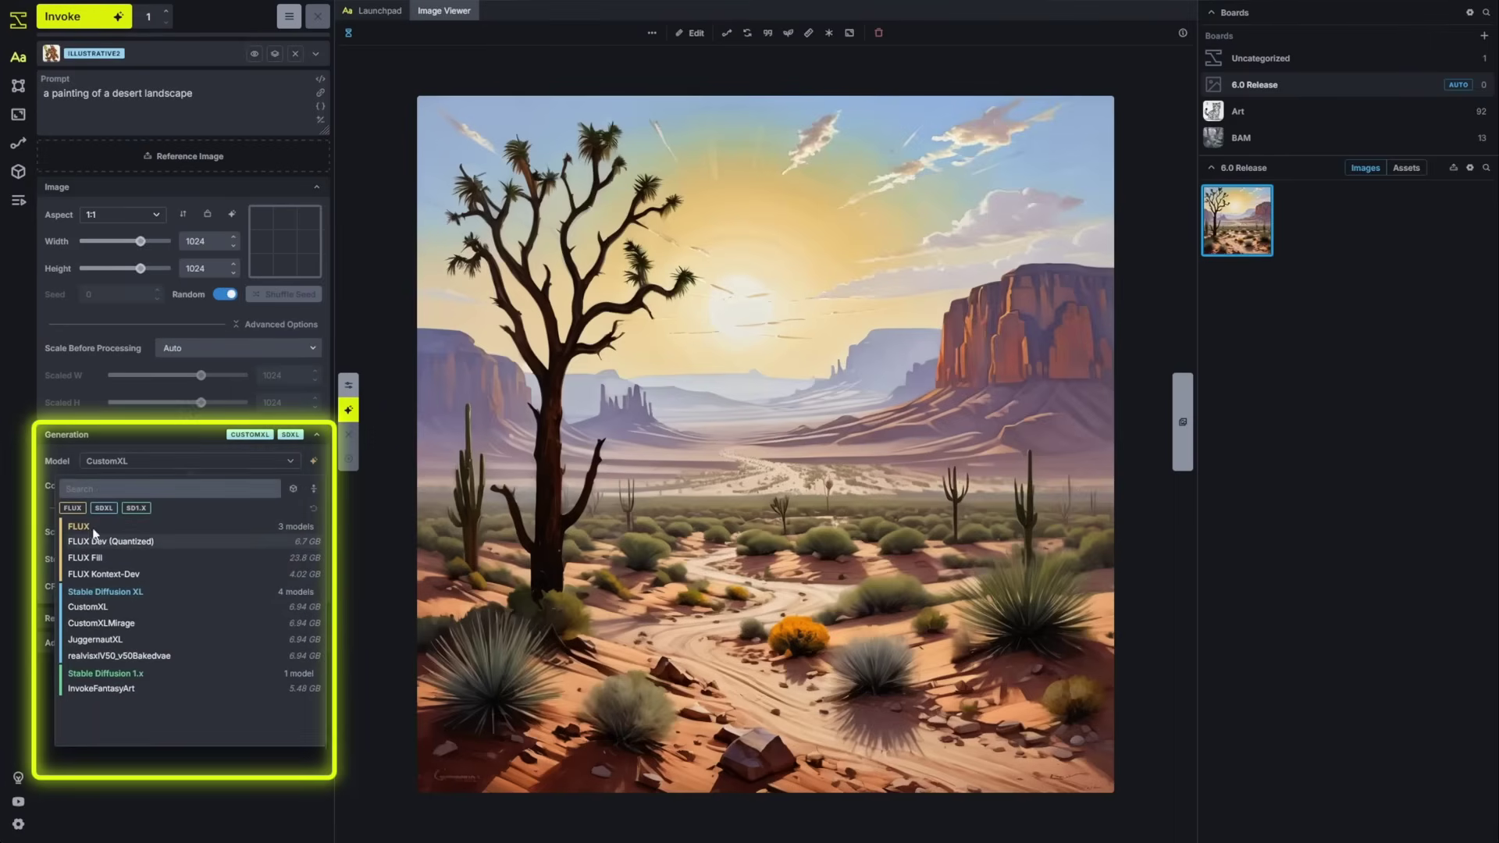
{"action": "left_click", "coordinate": [313, 489]}
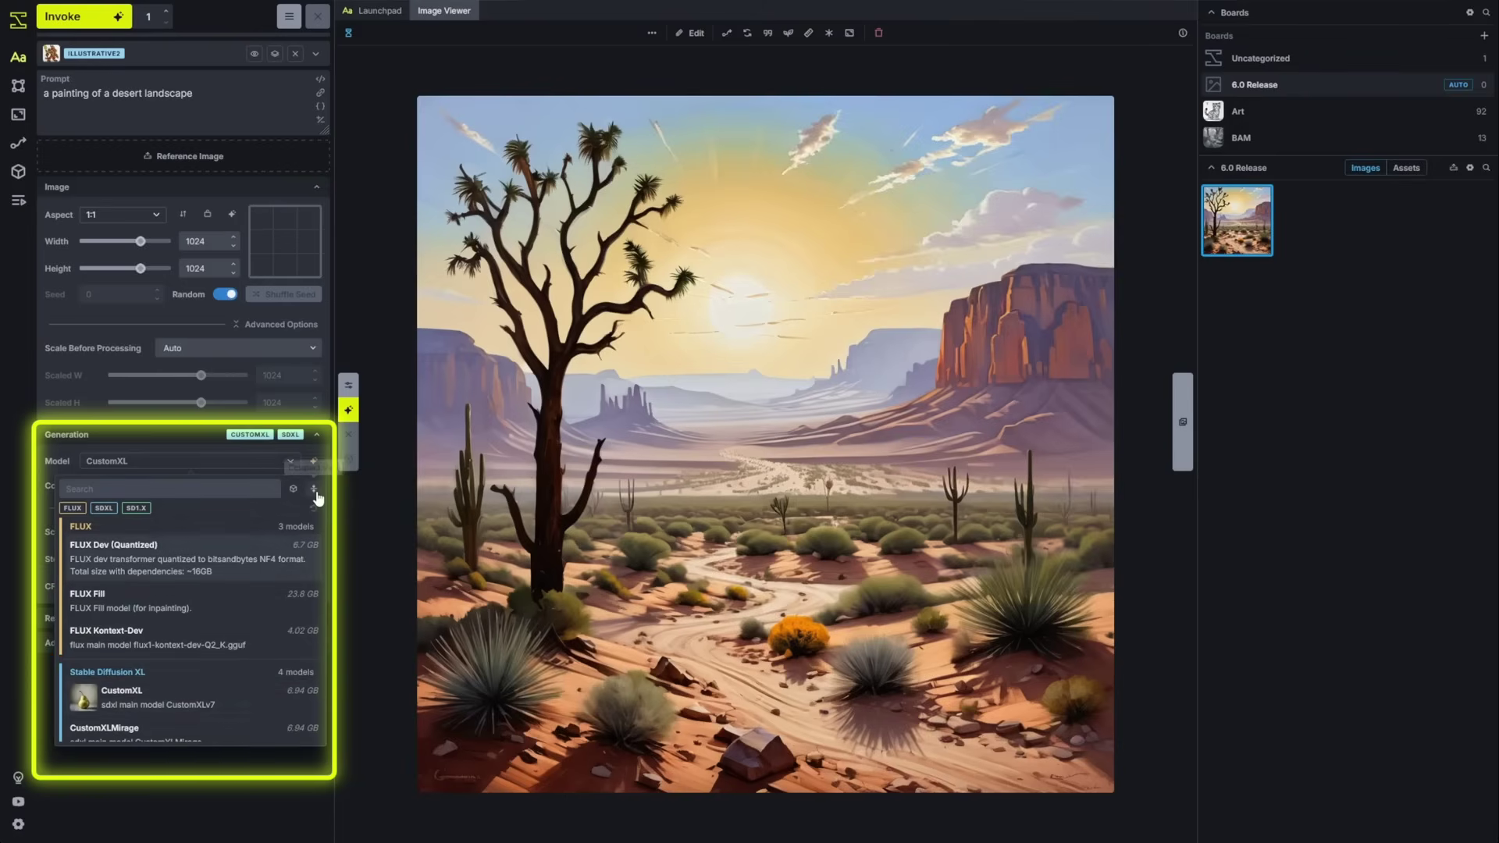
{"action": "key", "text": "Escape"}
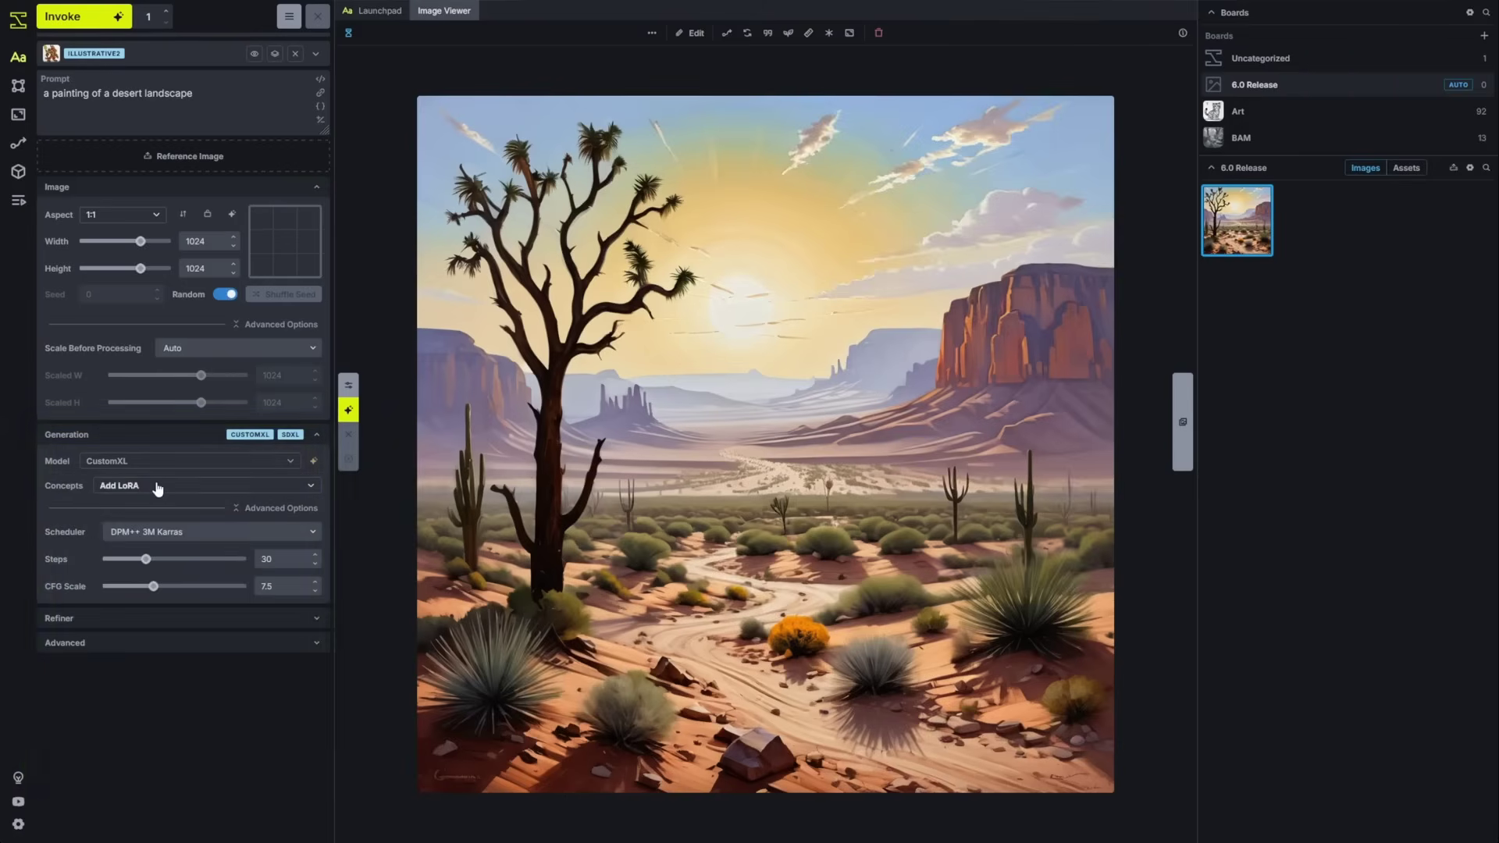
{"action": "left_click", "coordinate": [158, 486]}
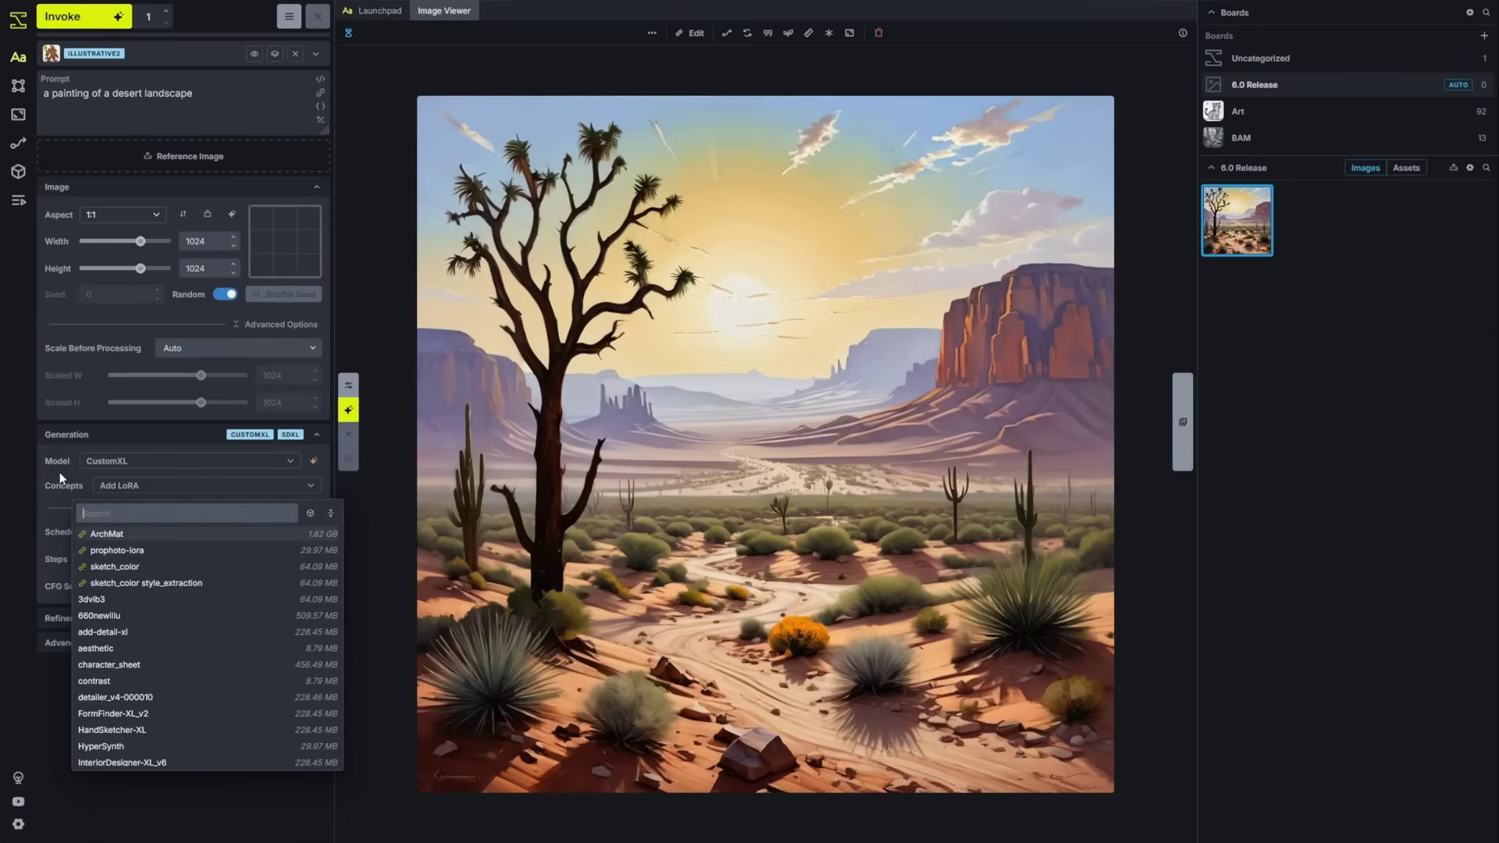
Show LoRA descriptions and thumbnails, close the list, and switch to Canvas with shortcut 2.
{"action": "left_click", "coordinate": [331, 513]}
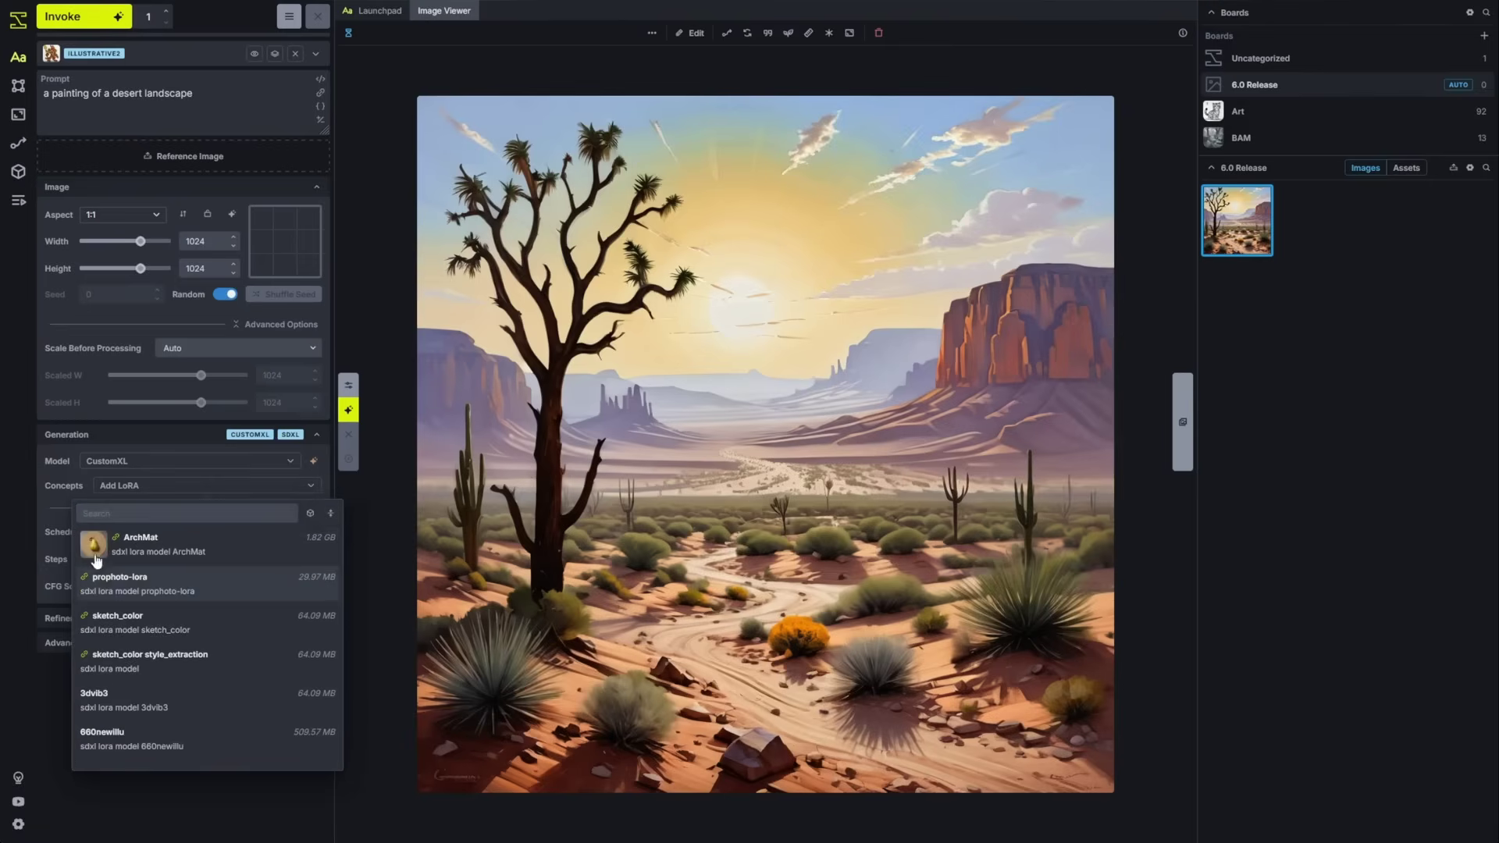
{"action": "left_click", "coordinate": [63, 490]}
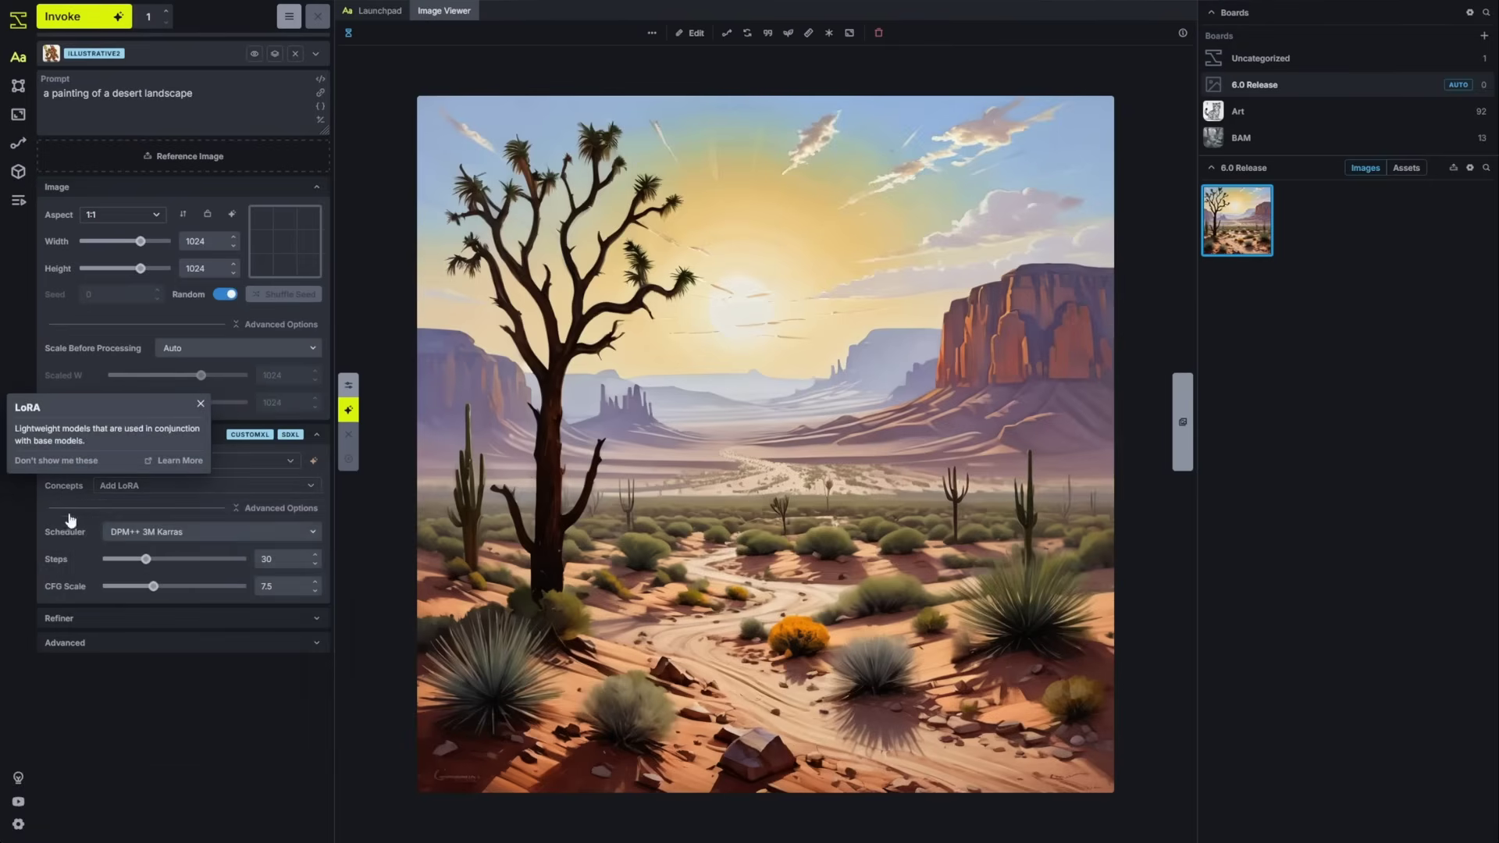
{"action": "key", "text": "2"}
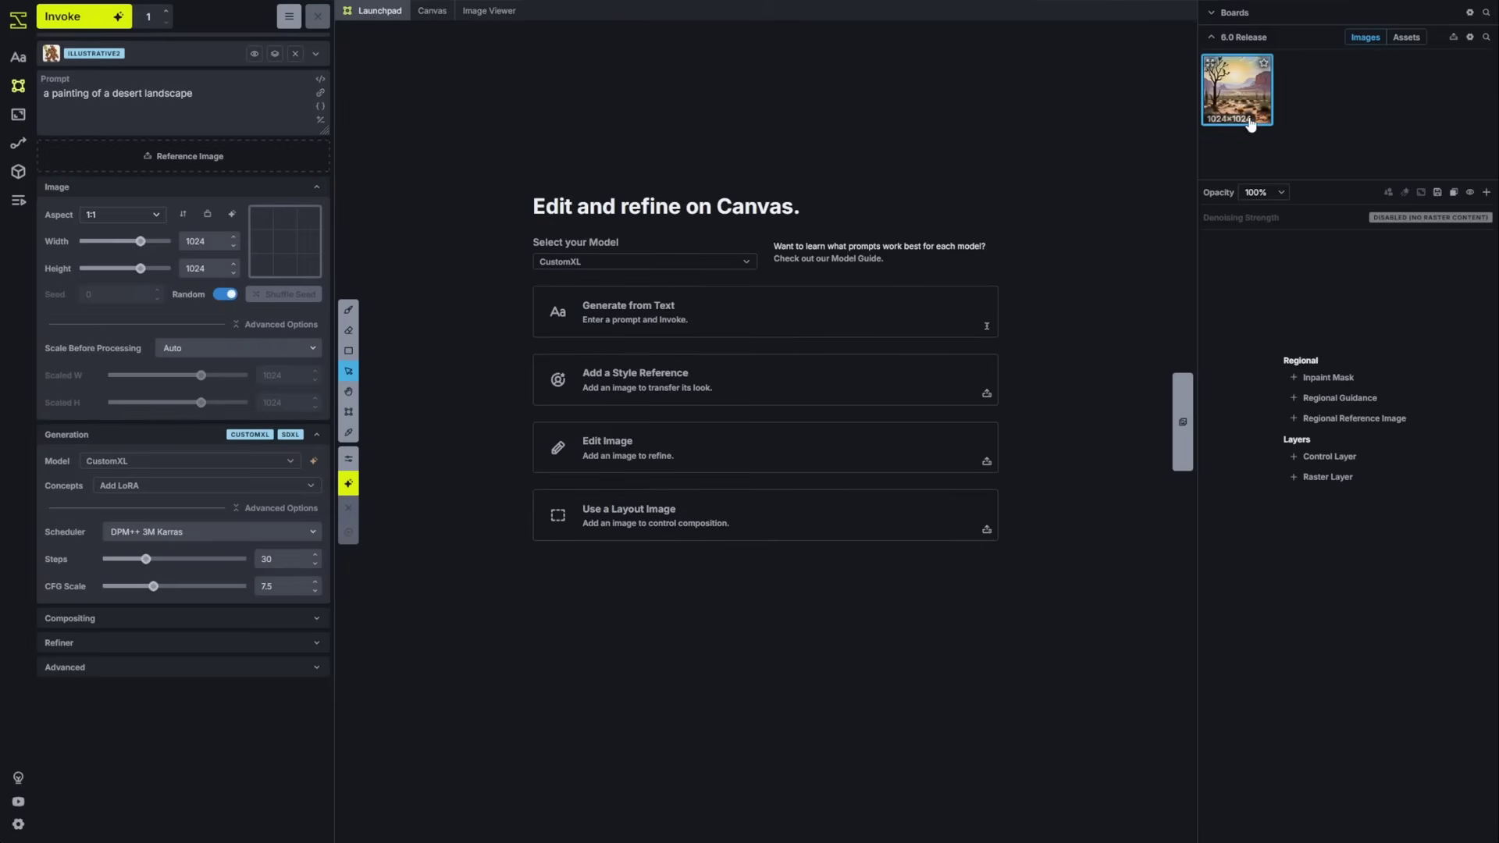
Drop the desert painting onto the canvas as a raster layer with a scribble contour control layer.
{"action": "left_click_drag", "start_coordinate": [1243, 103], "coordinate": [646, 606]}
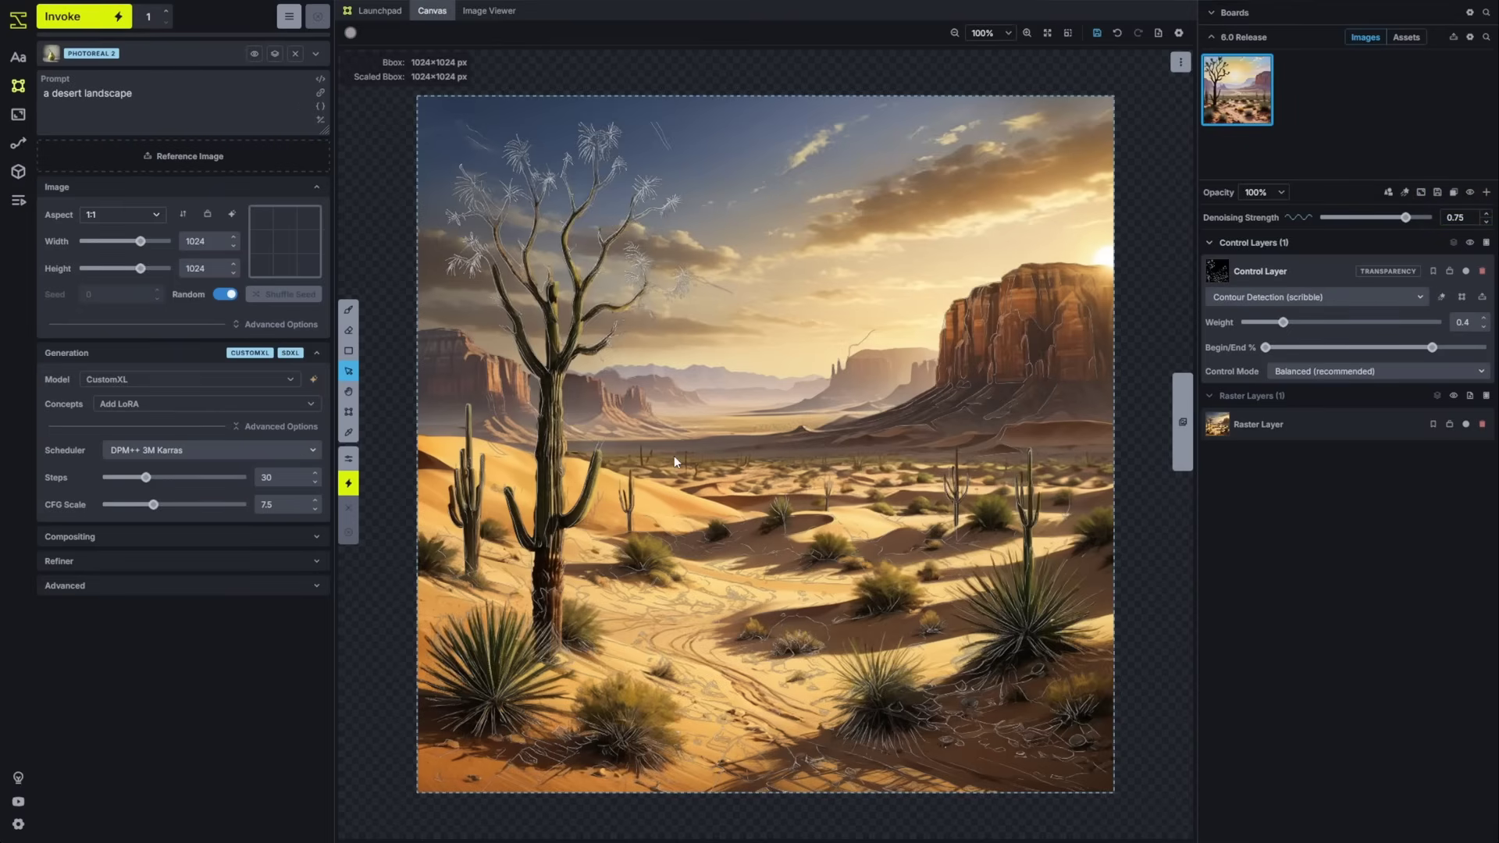
{"action": "key", "text": "shift+h"}
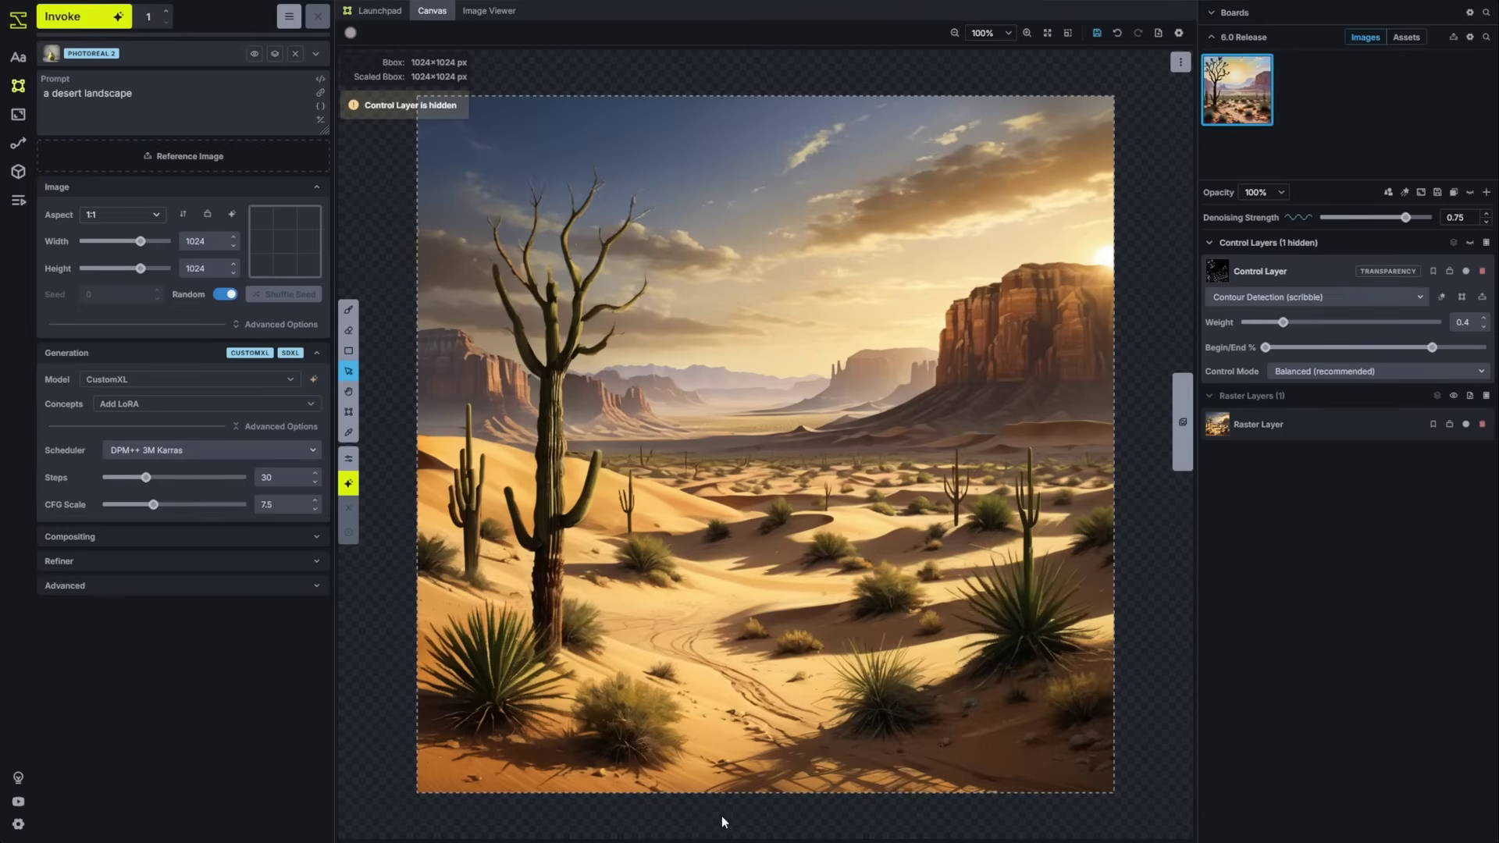
{"action": "key", "text": "shift+h"}
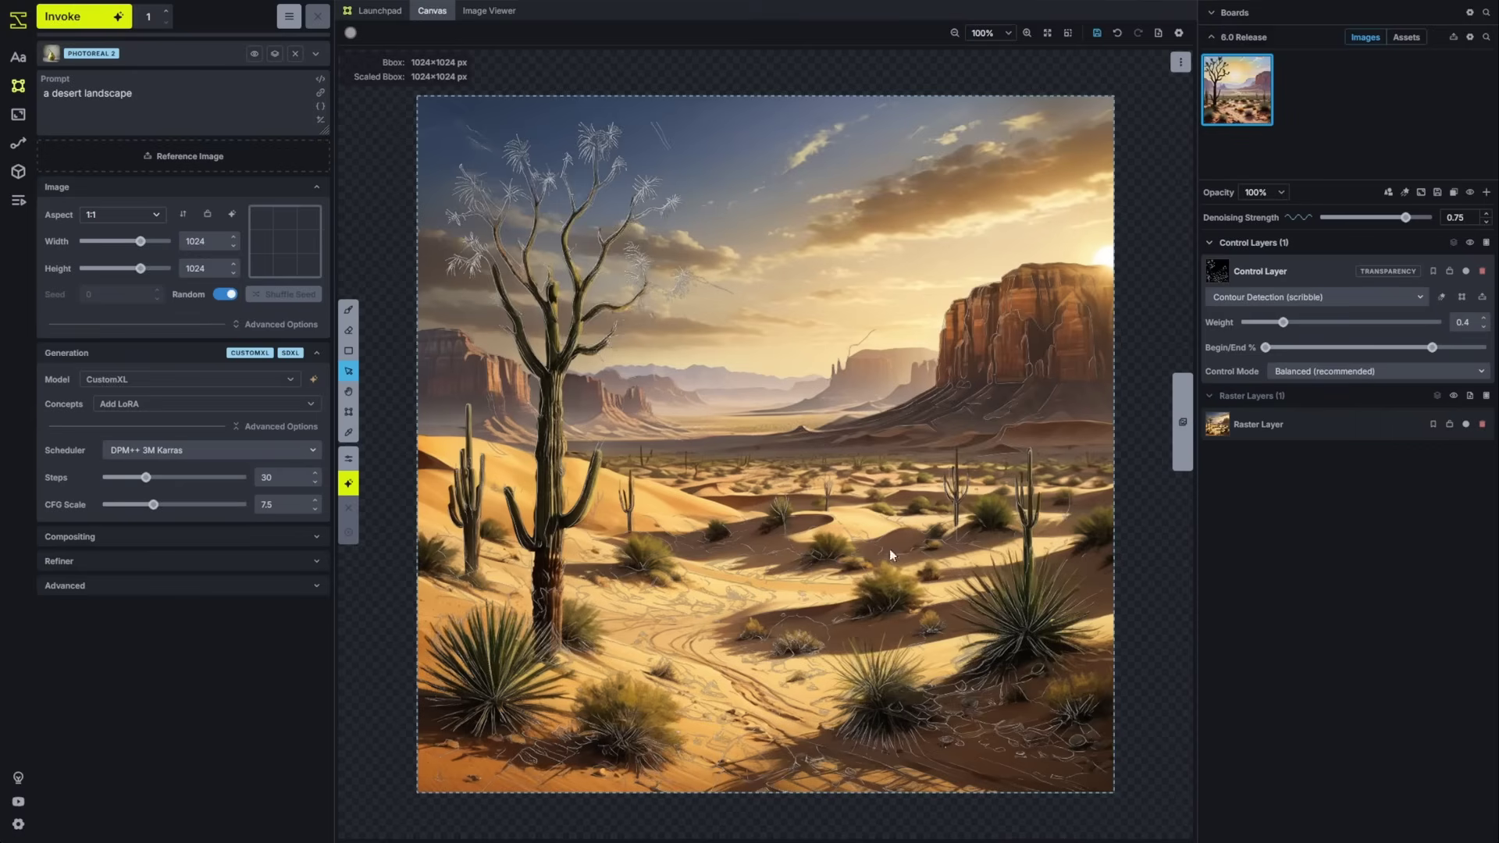
Enable Show Rule of Thirds in the canvas settings.
{"action": "left_click", "coordinate": [1180, 34]}
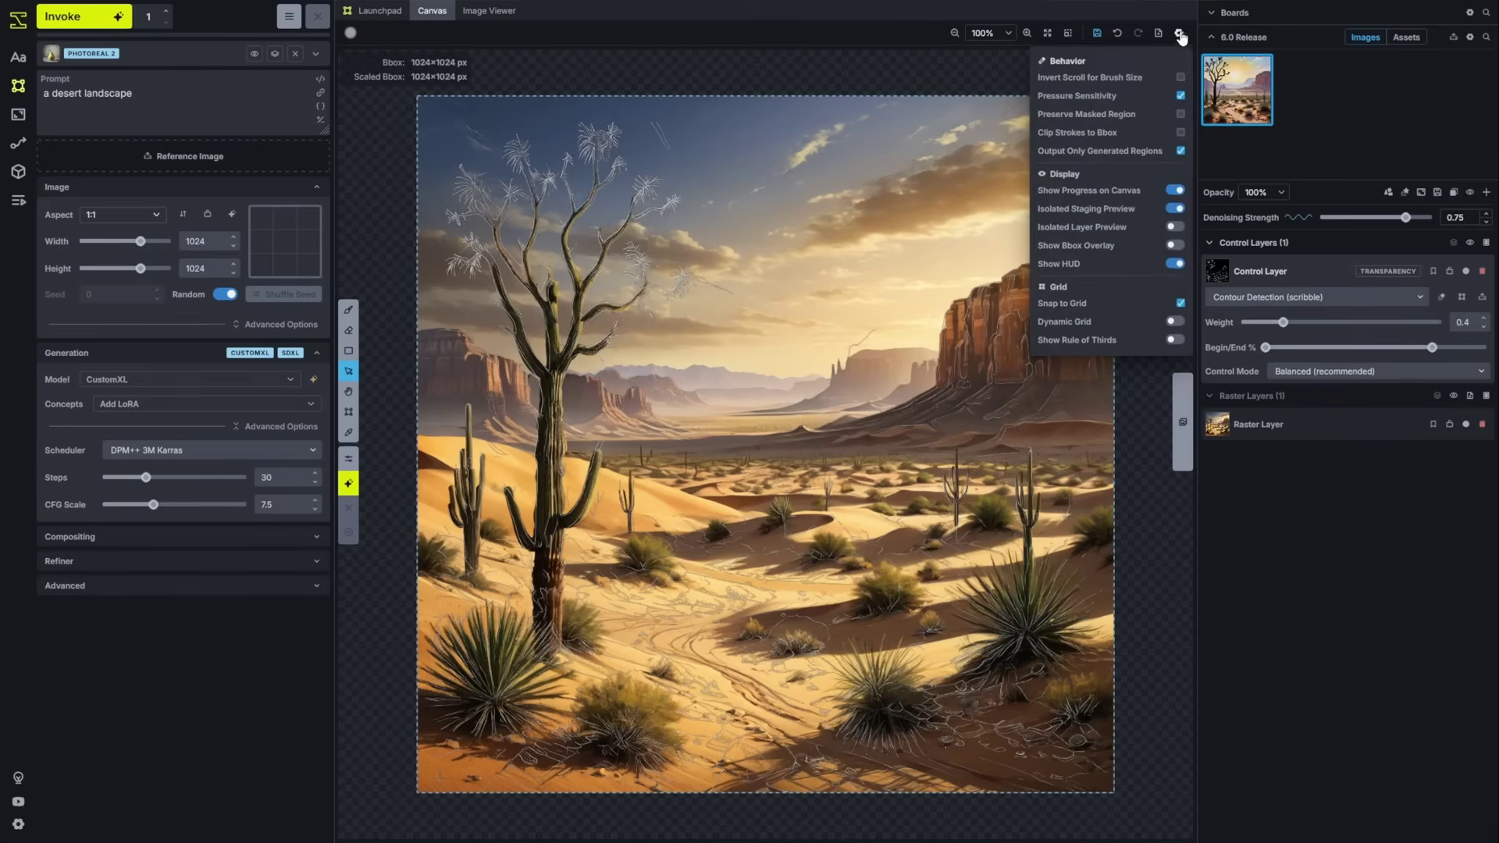
{"action": "left_click", "coordinate": [1174, 340]}
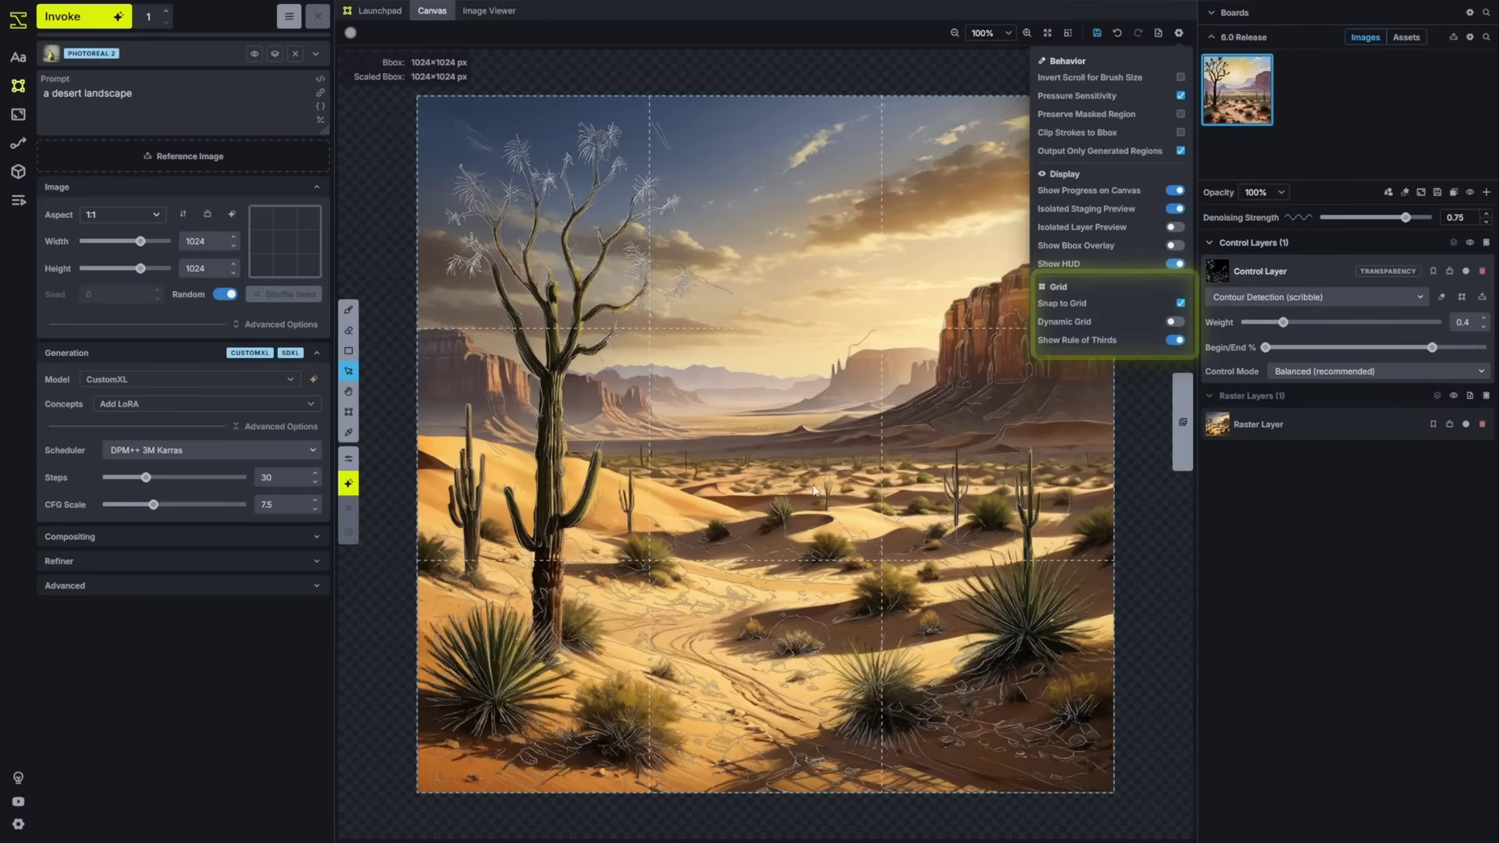
{"action": "left_click", "coordinate": [1013, 367]}
Resize the bounding box to a portrait 704×1024 and queue several generations.
{"action": "key", "text": "c"}
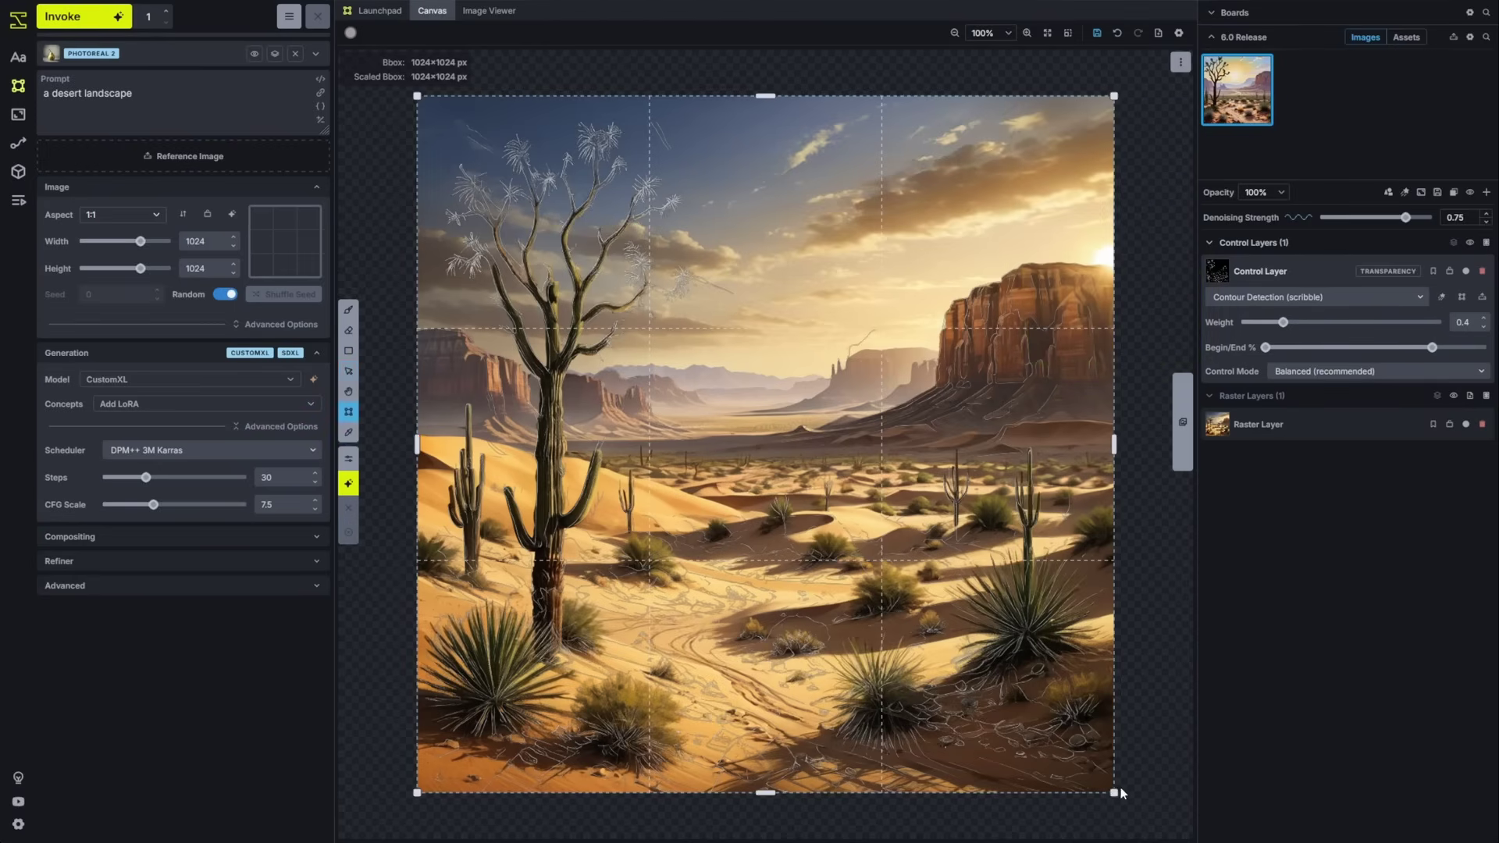
{"action": "left_click_drag", "start_coordinate": [1114, 793], "coordinate": [967, 797]}
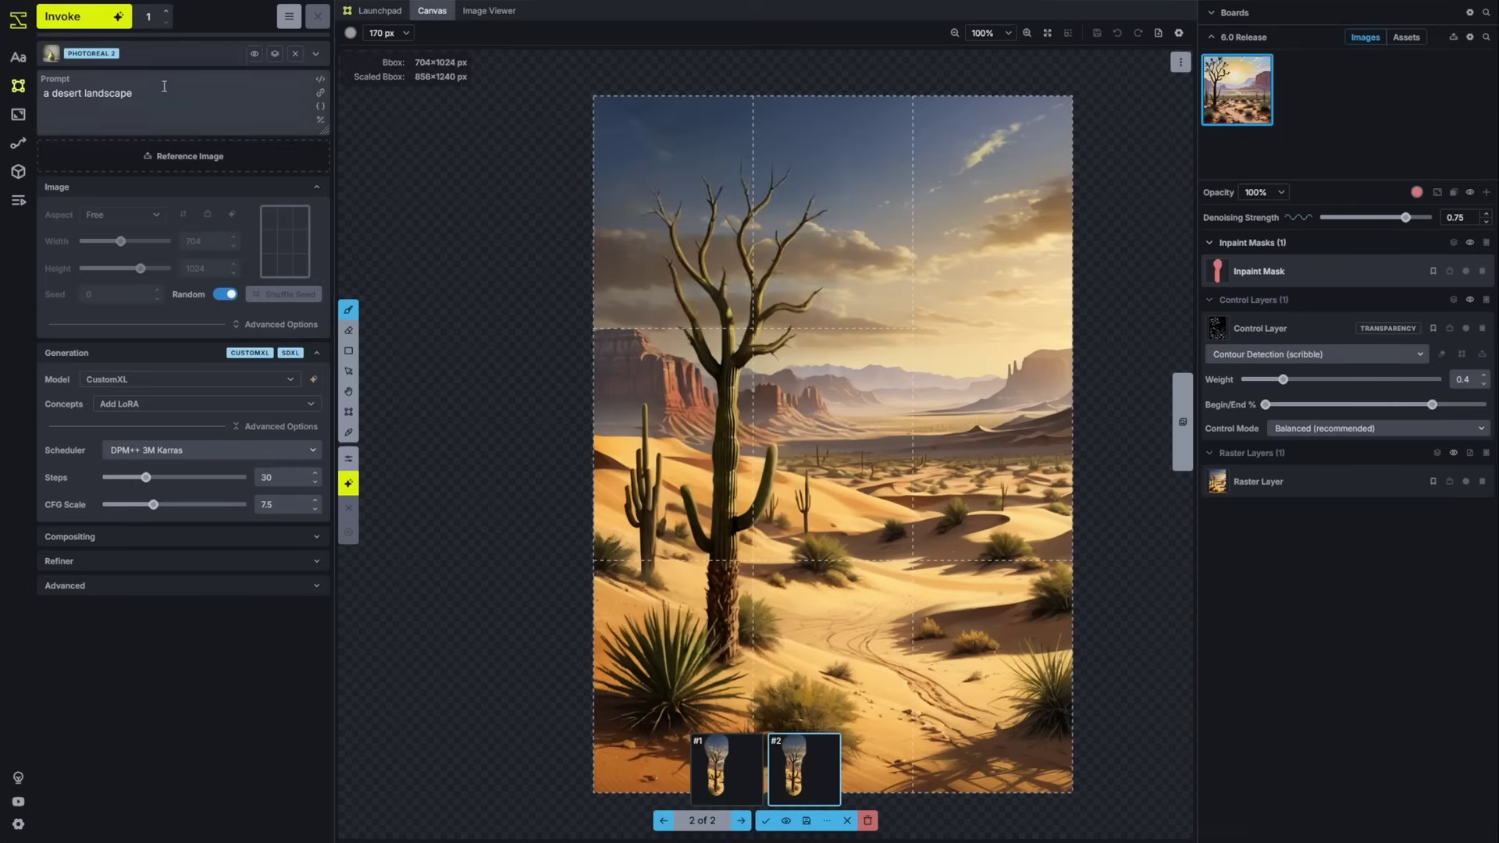
{"action": "left_click", "coordinate": [96, 24]}
{"action": "left_click", "coordinate": [97, 24]}
{"action": "left_click", "coordinate": [97, 24]}
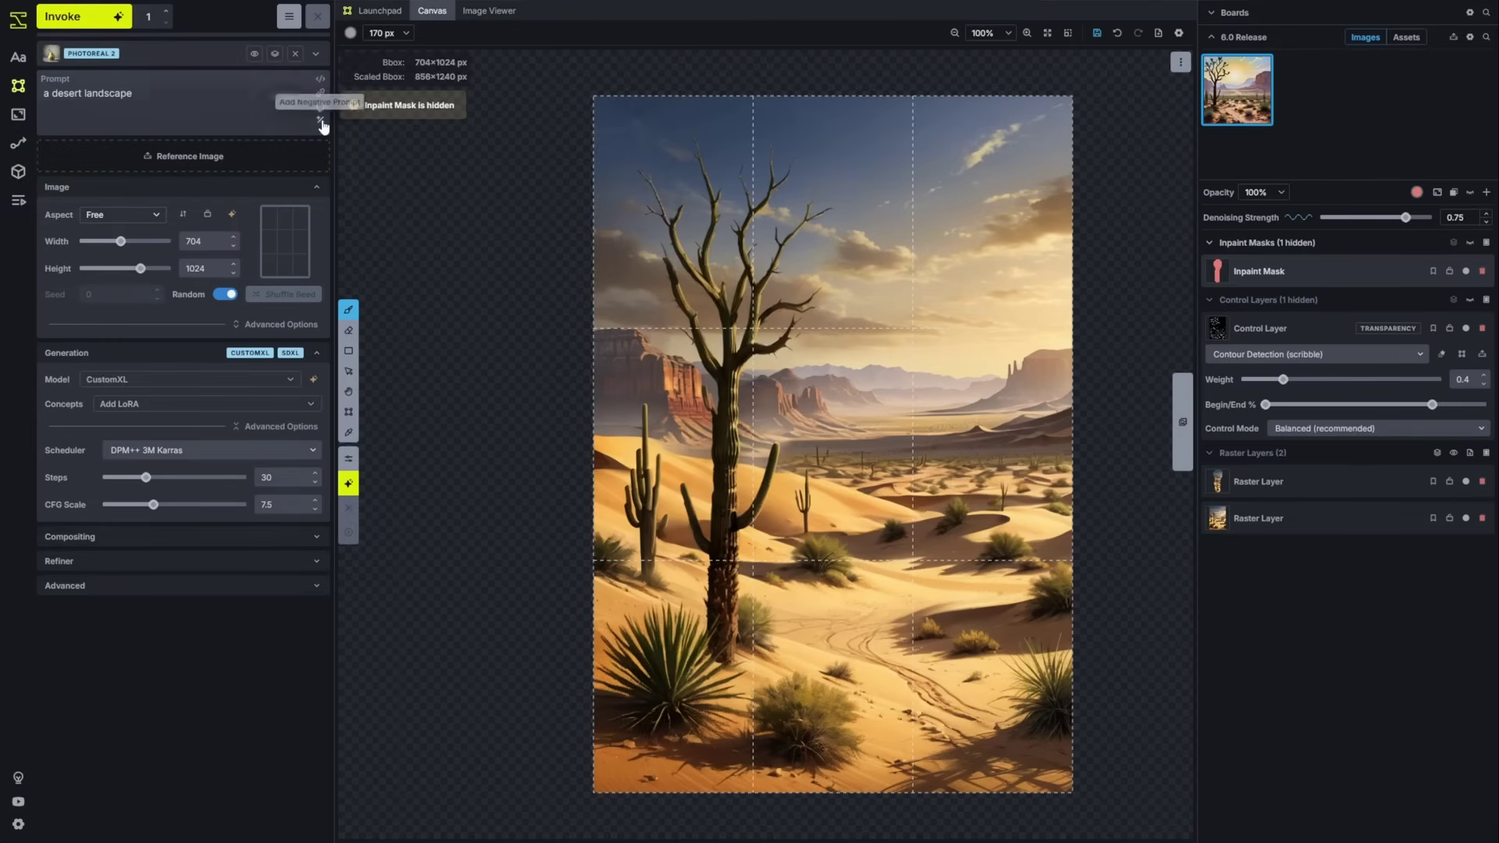
{"action": "left_click", "coordinate": [320, 119]}
{"action": "left_click", "coordinate": [320, 119]}
{"action": "left_click", "coordinate": [320, 119]}
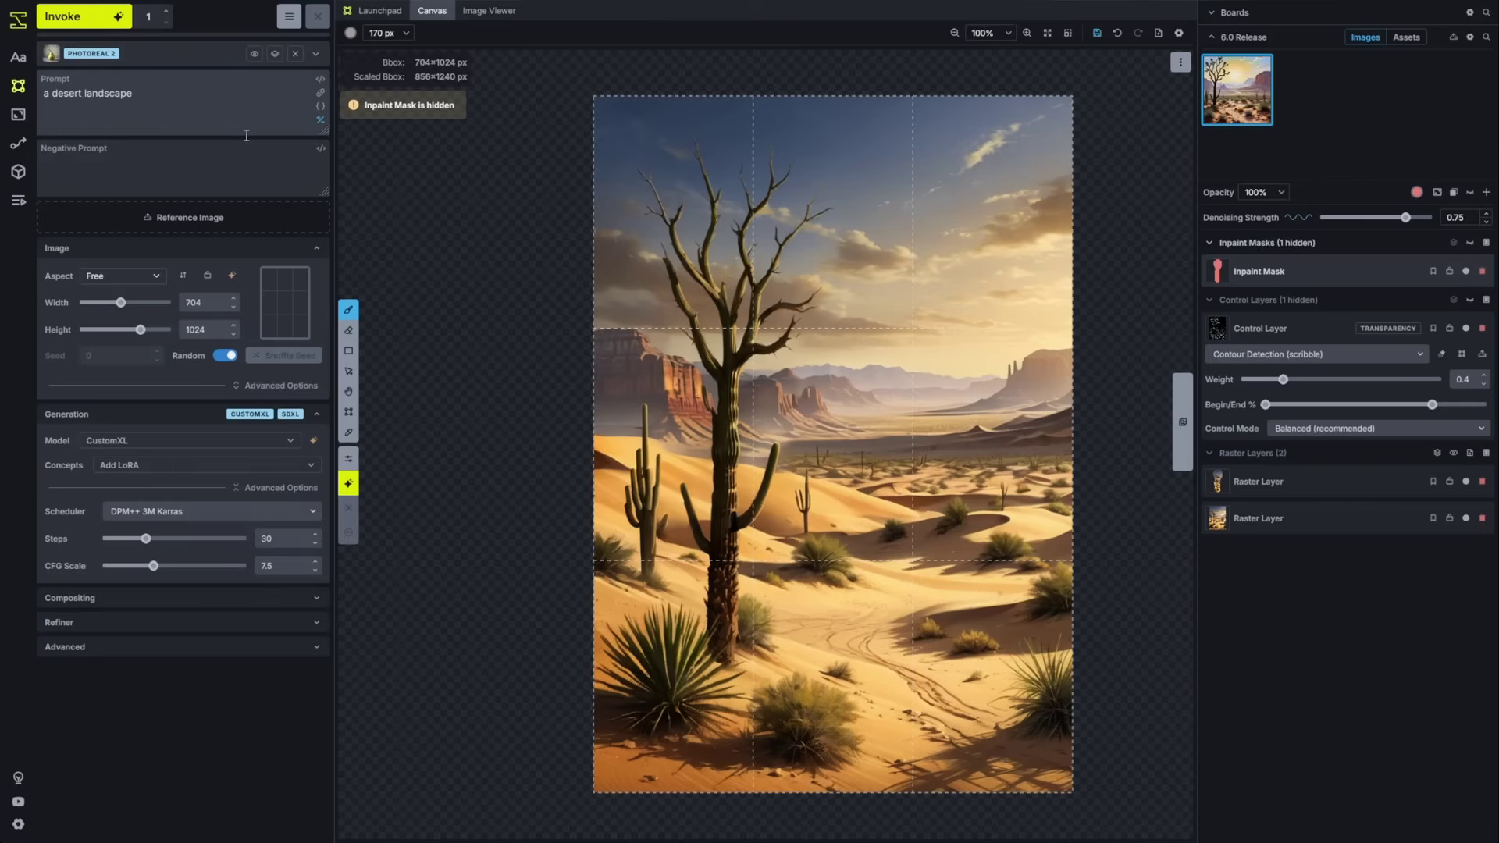
{"action": "left_click", "coordinate": [320, 120]}
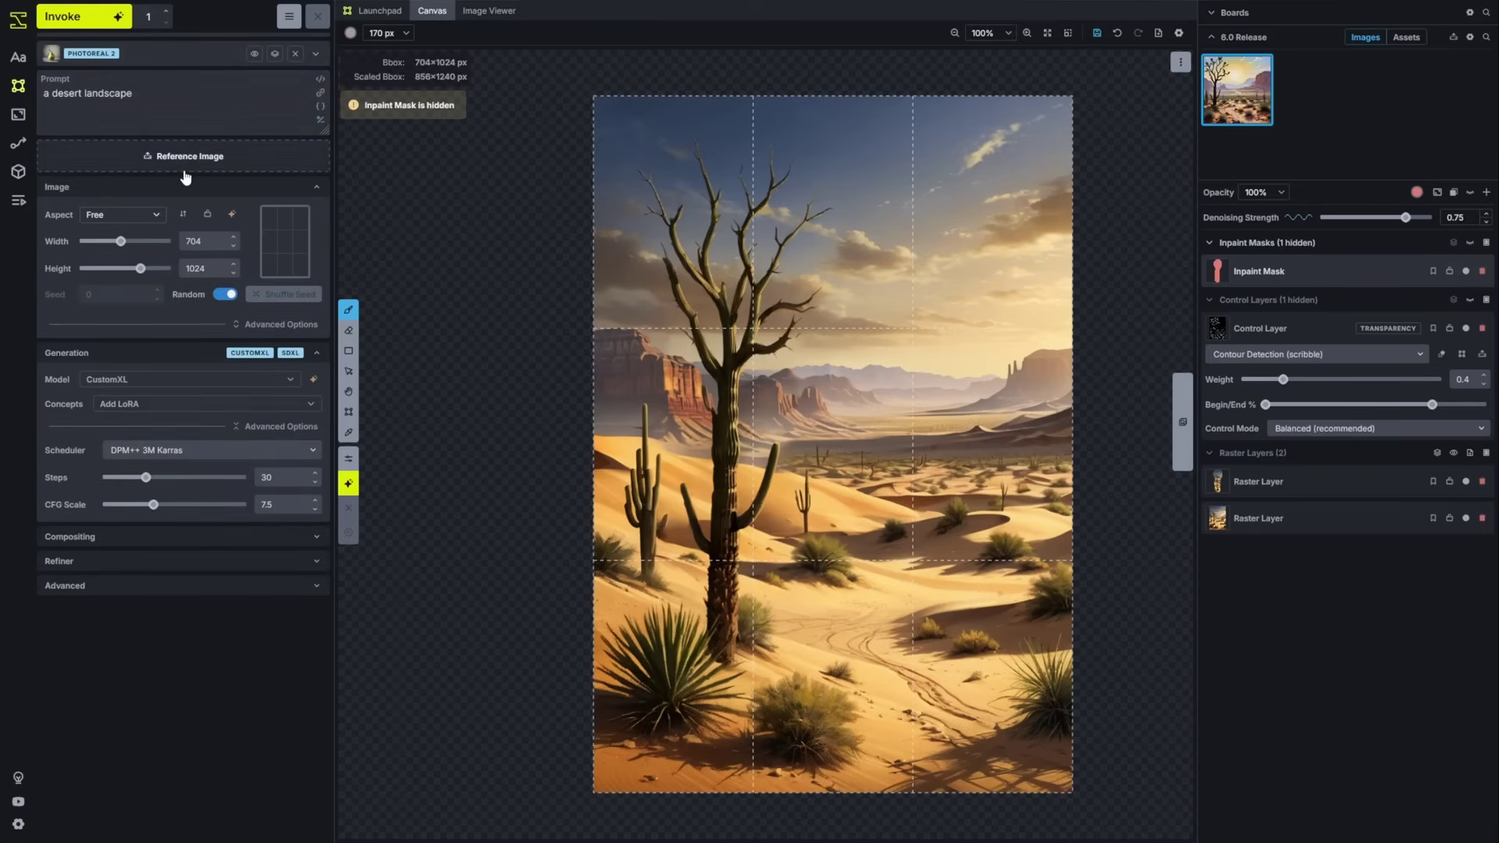
Set the desert image as a reference, swap in the canvas area, then clear all layers.
{"action": "left_click_drag", "start_coordinate": [1237, 90], "coordinate": [188, 159]}
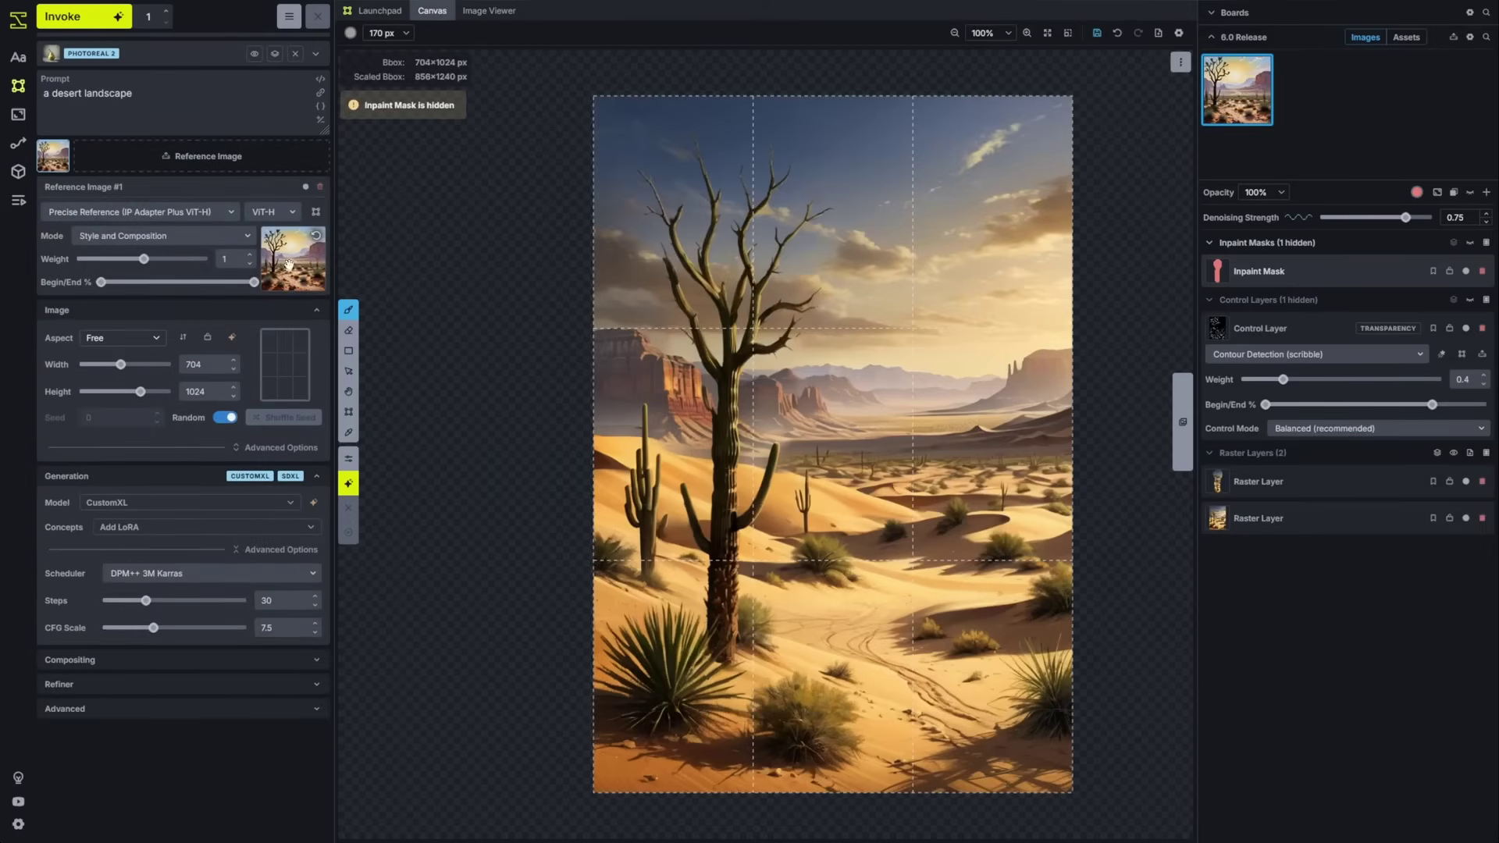
{"action": "left_click", "coordinate": [316, 212]}
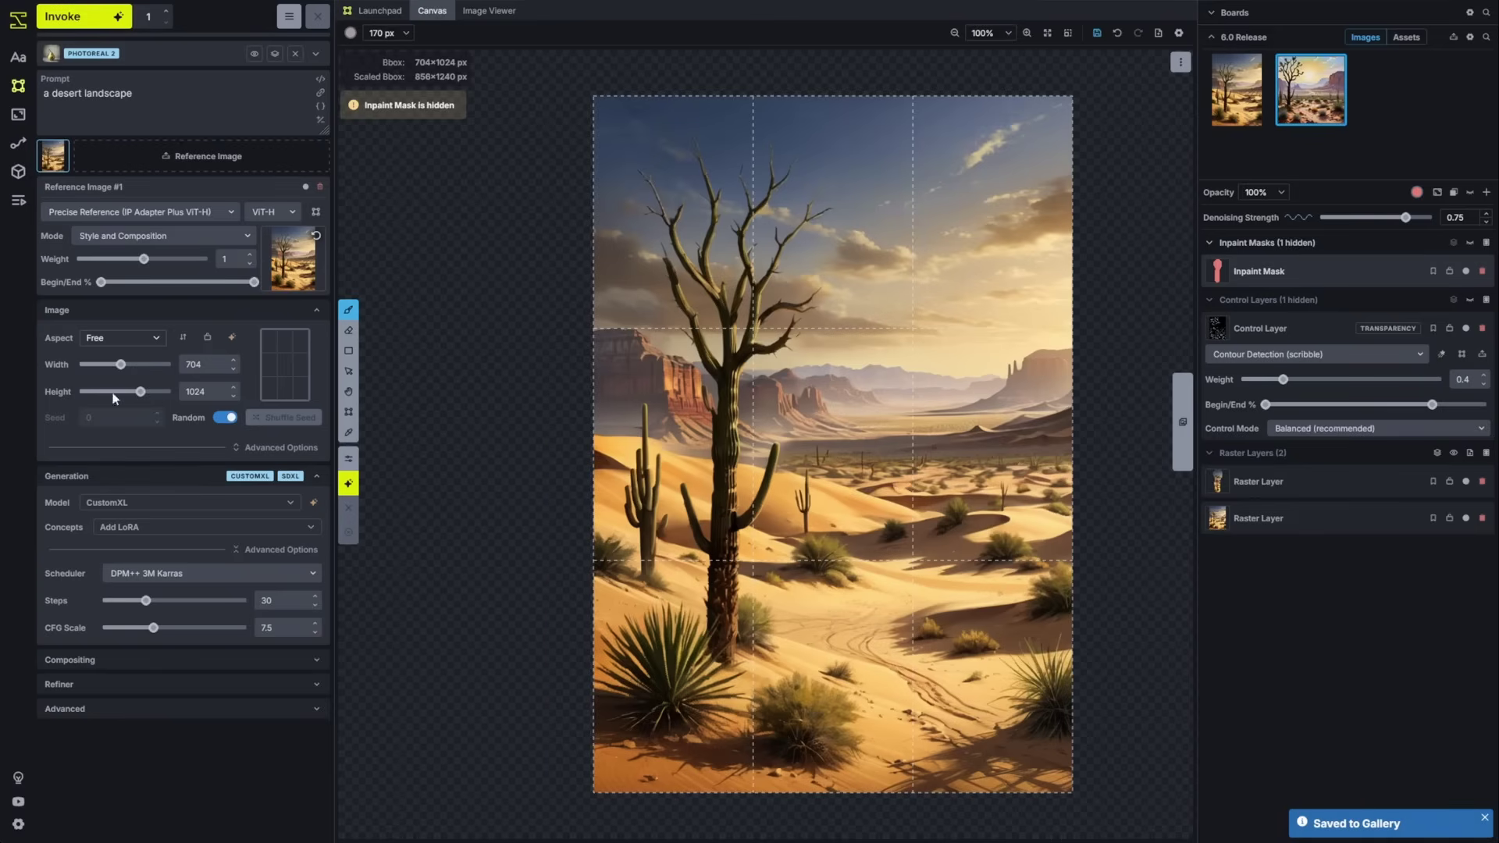
{"action": "left_click", "coordinate": [1159, 32]}
{"action": "left_click", "coordinate": [1128, 58]}
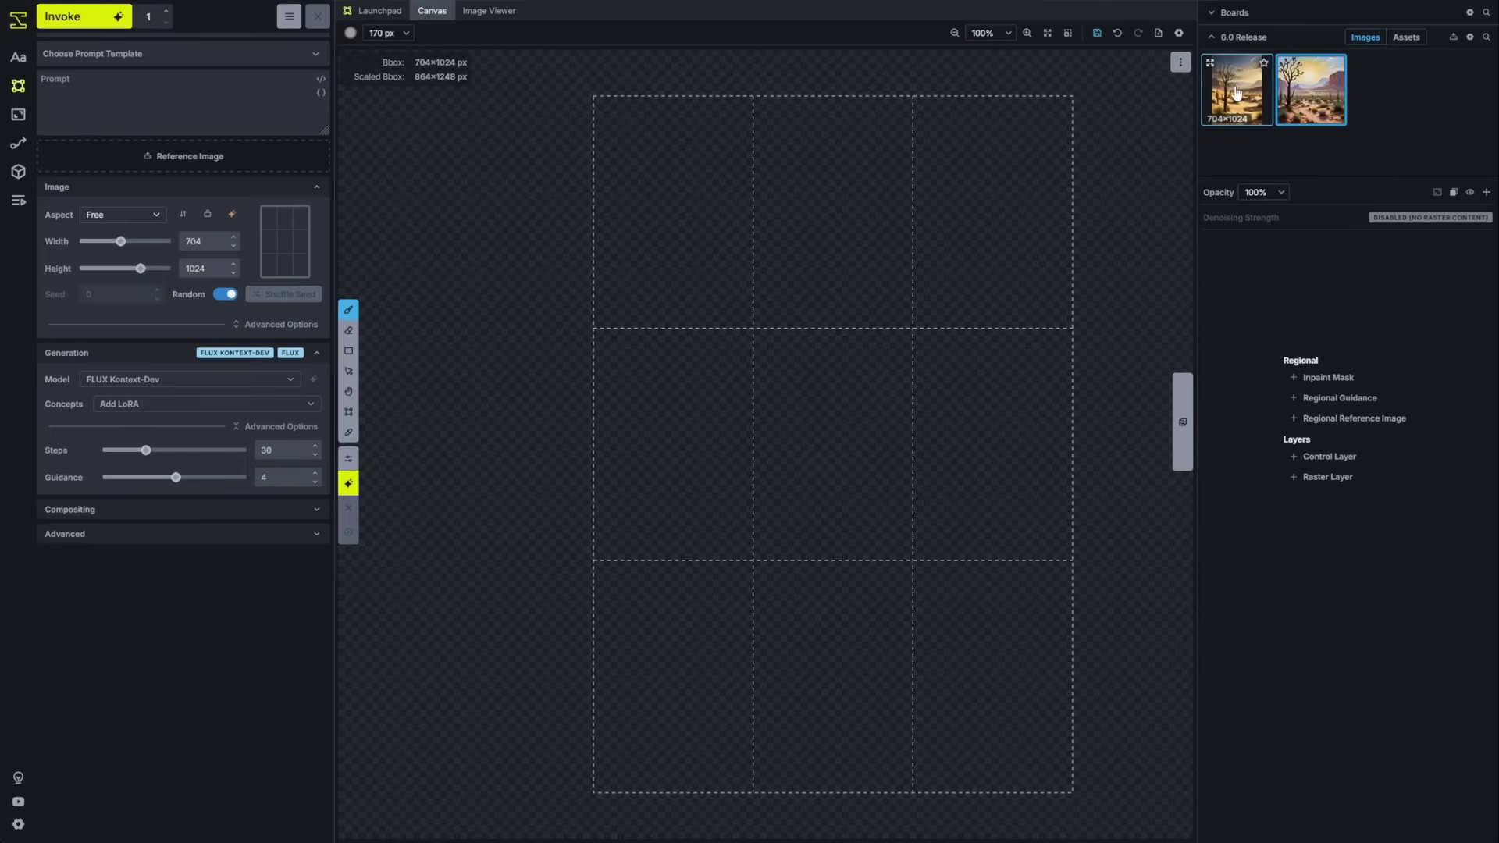
Click into the prompt box and leave it again without changes.
{"action": "left_click", "coordinate": [79, 93]}
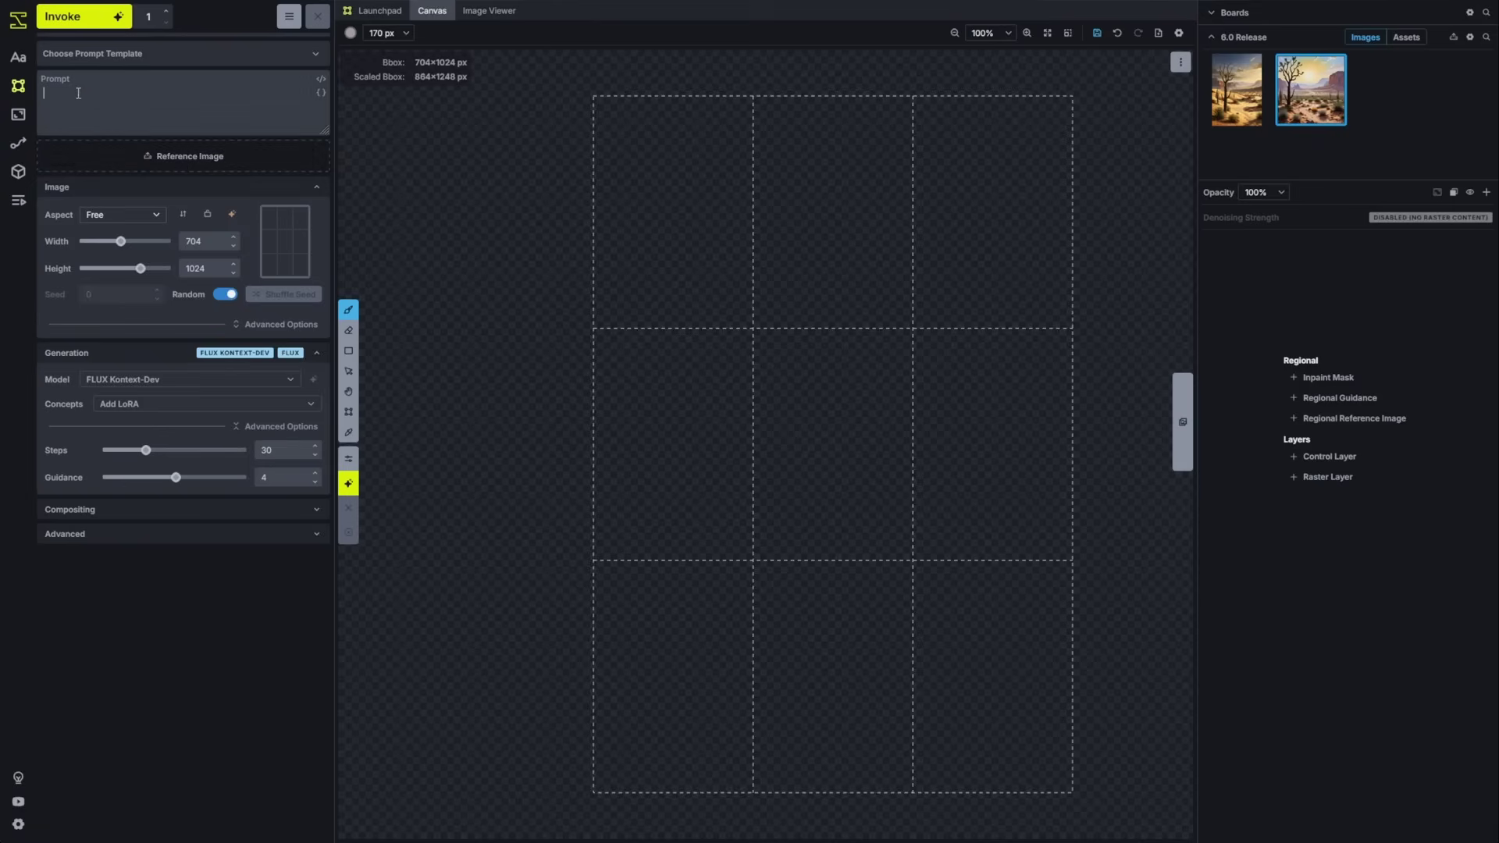
{"action": "left_click", "coordinate": [421, 318]}
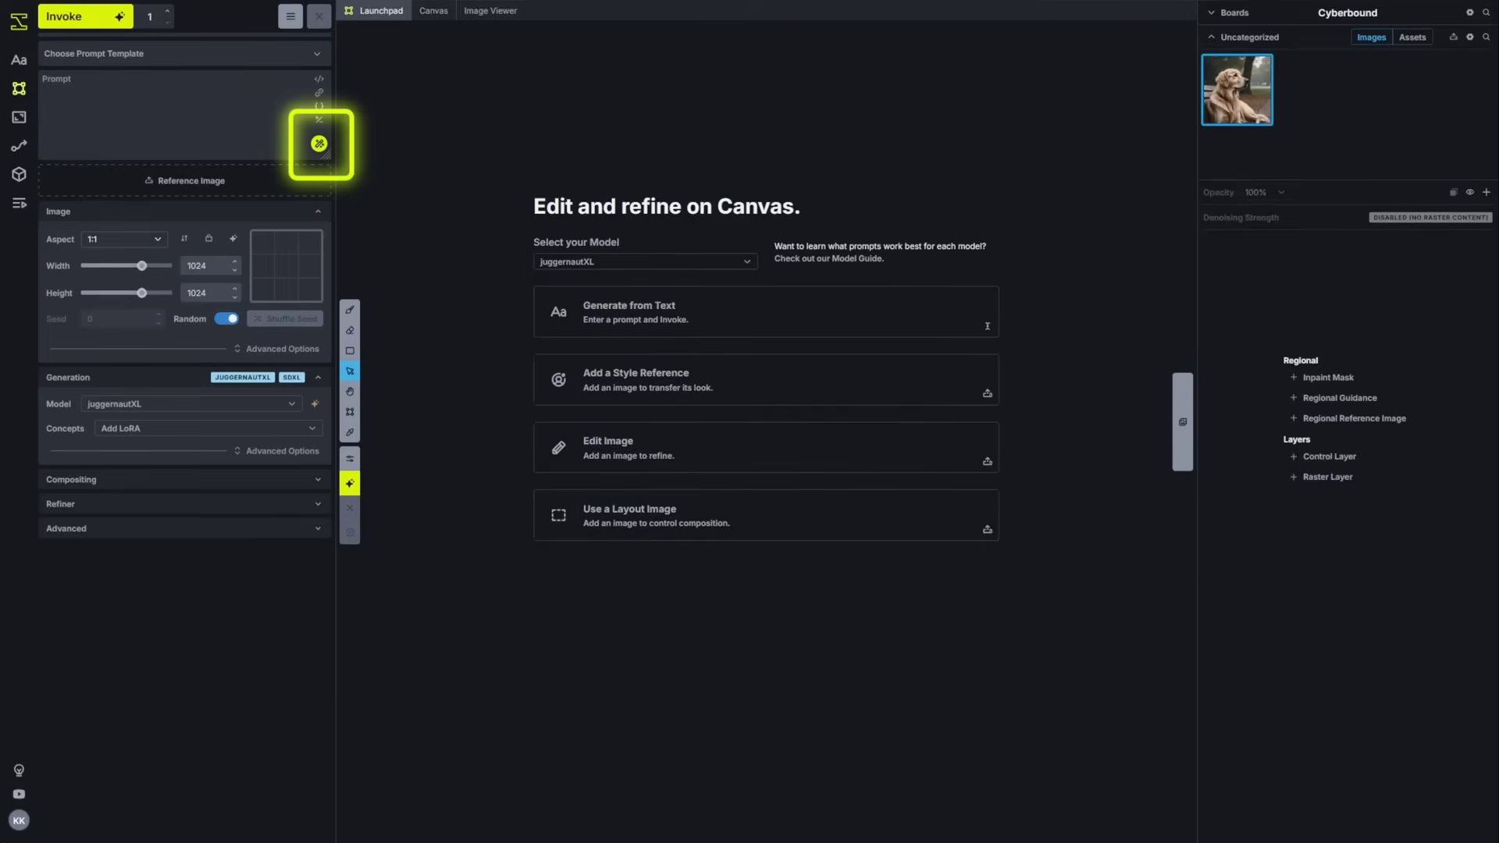
Generate a detailed prompt from the golden retriever photo and accept the suggestion.
{"action": "left_click", "coordinate": [44, 92]}
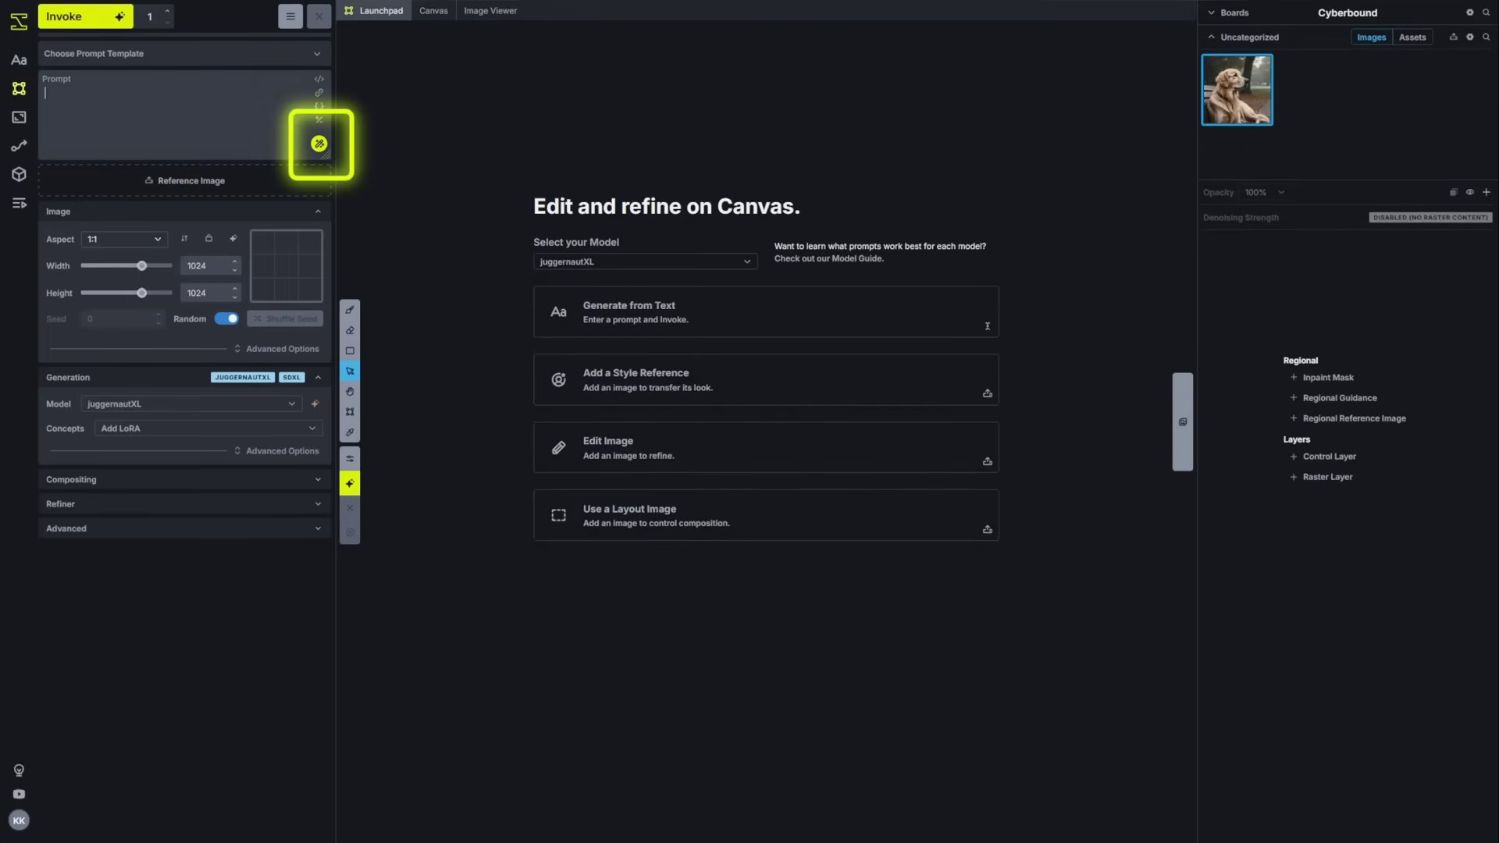
{"action": "left_click", "coordinate": [320, 145]}
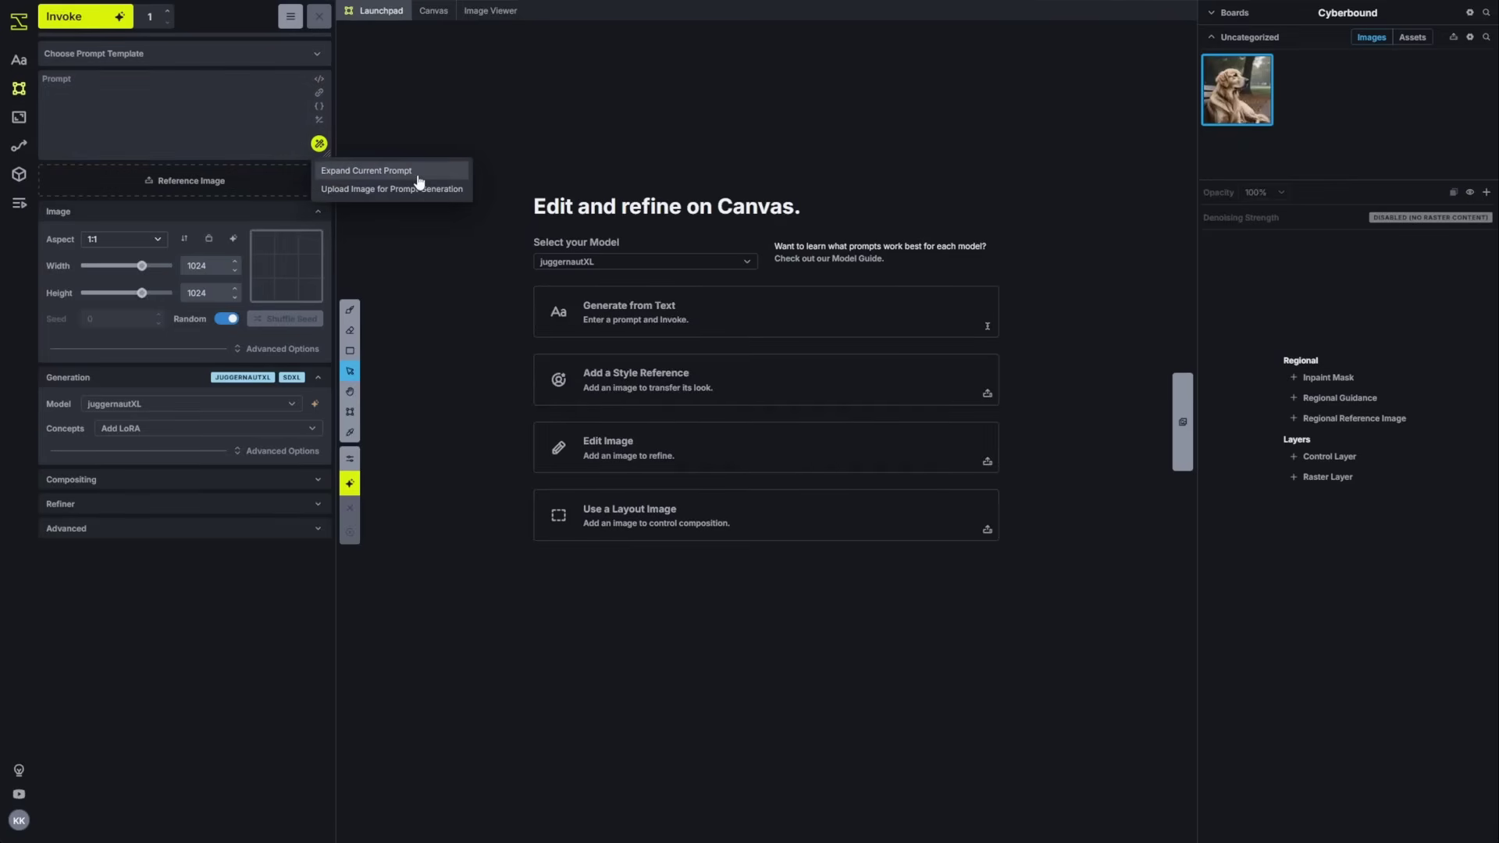
{"action": "left_click_drag", "start_coordinate": [1237, 89], "coordinate": [117, 91]}
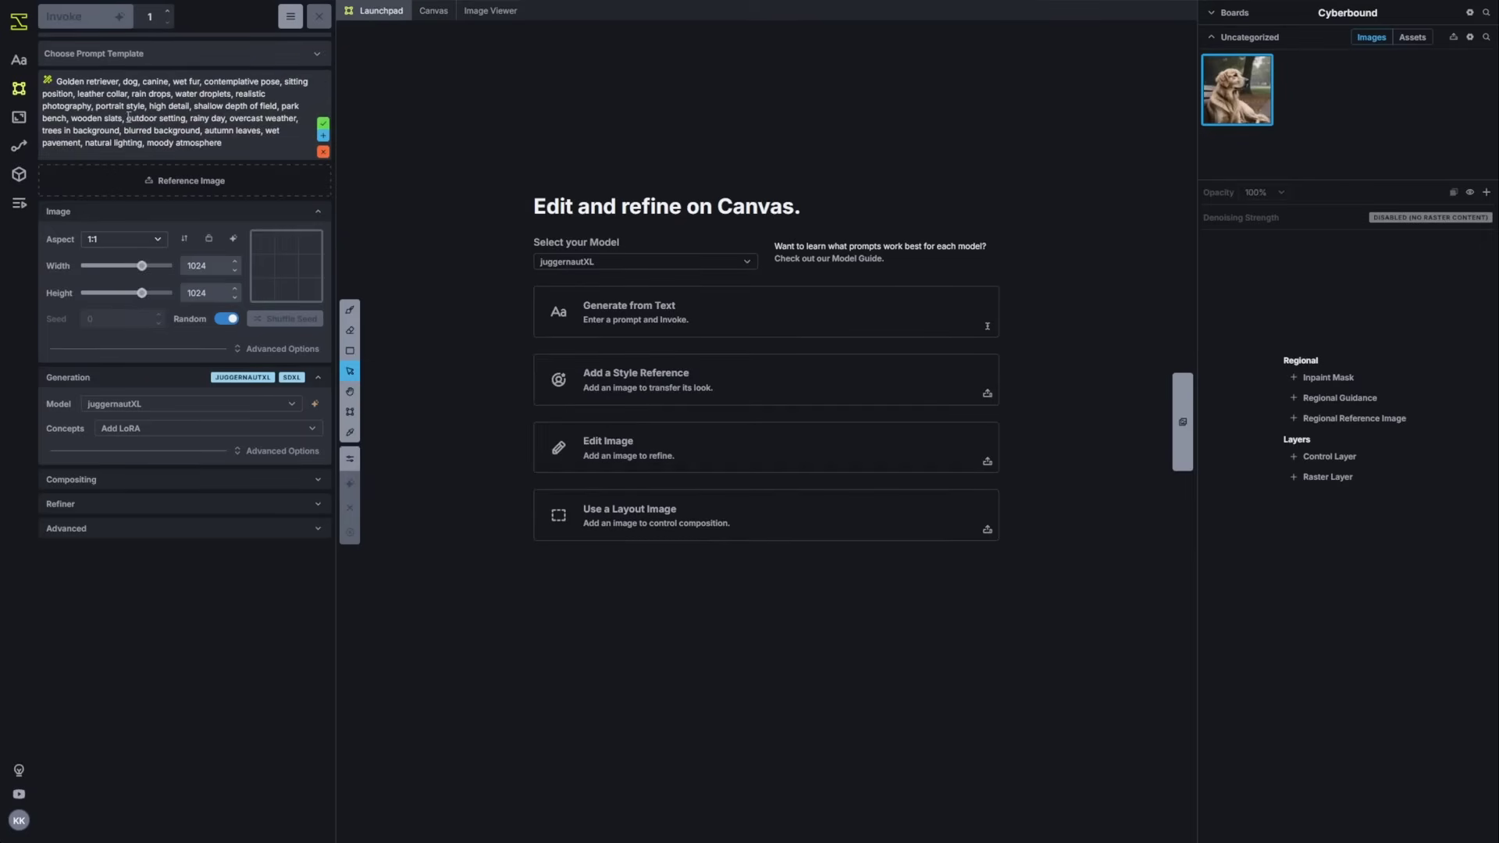
{"action": "left_click_drag", "start_coordinate": [56, 81], "coordinate": [230, 154]}
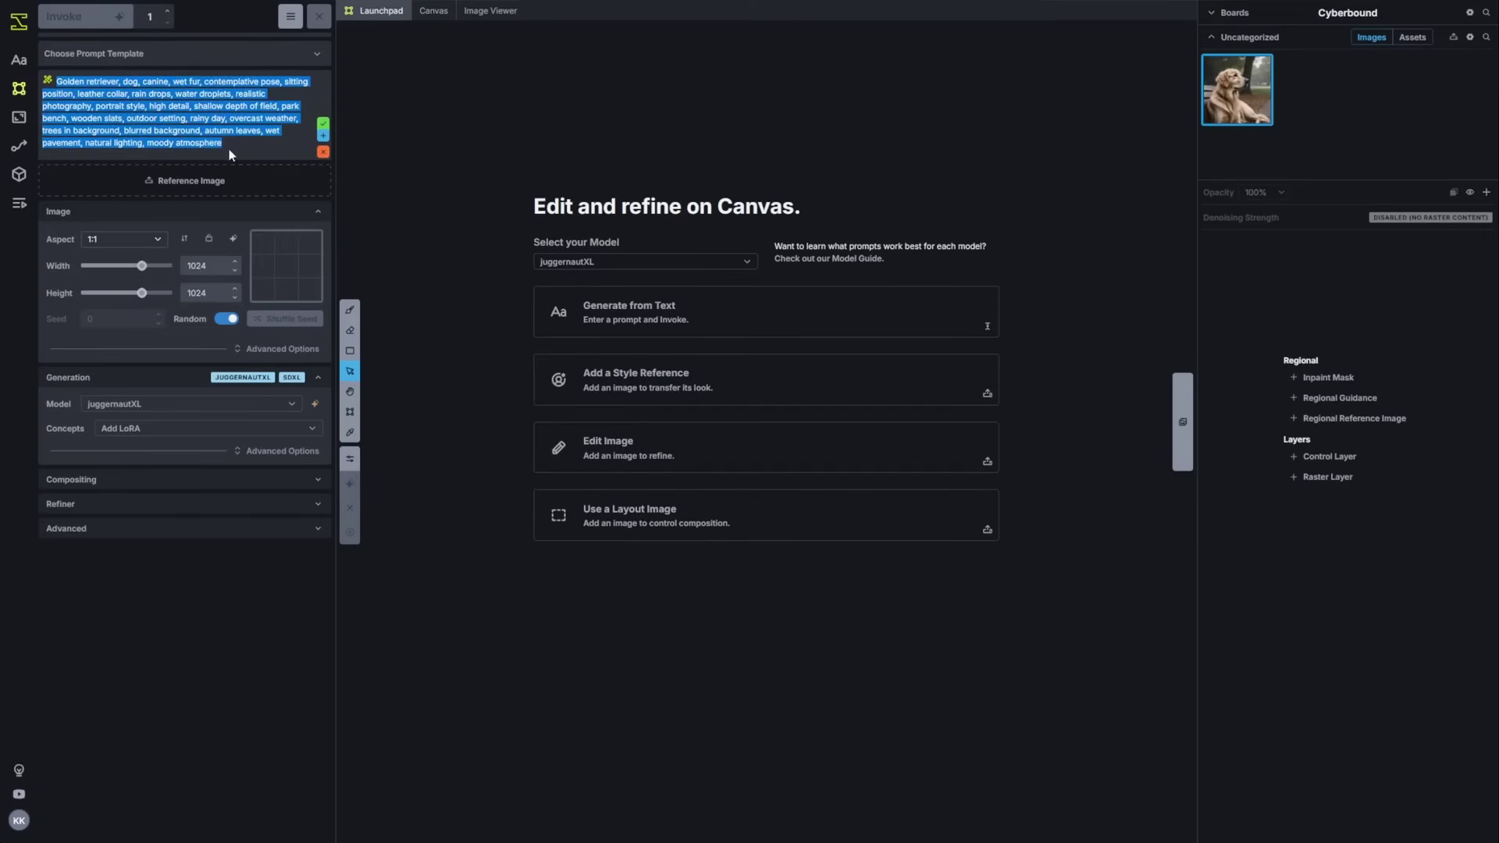
{"action": "left_click", "coordinate": [230, 154]}
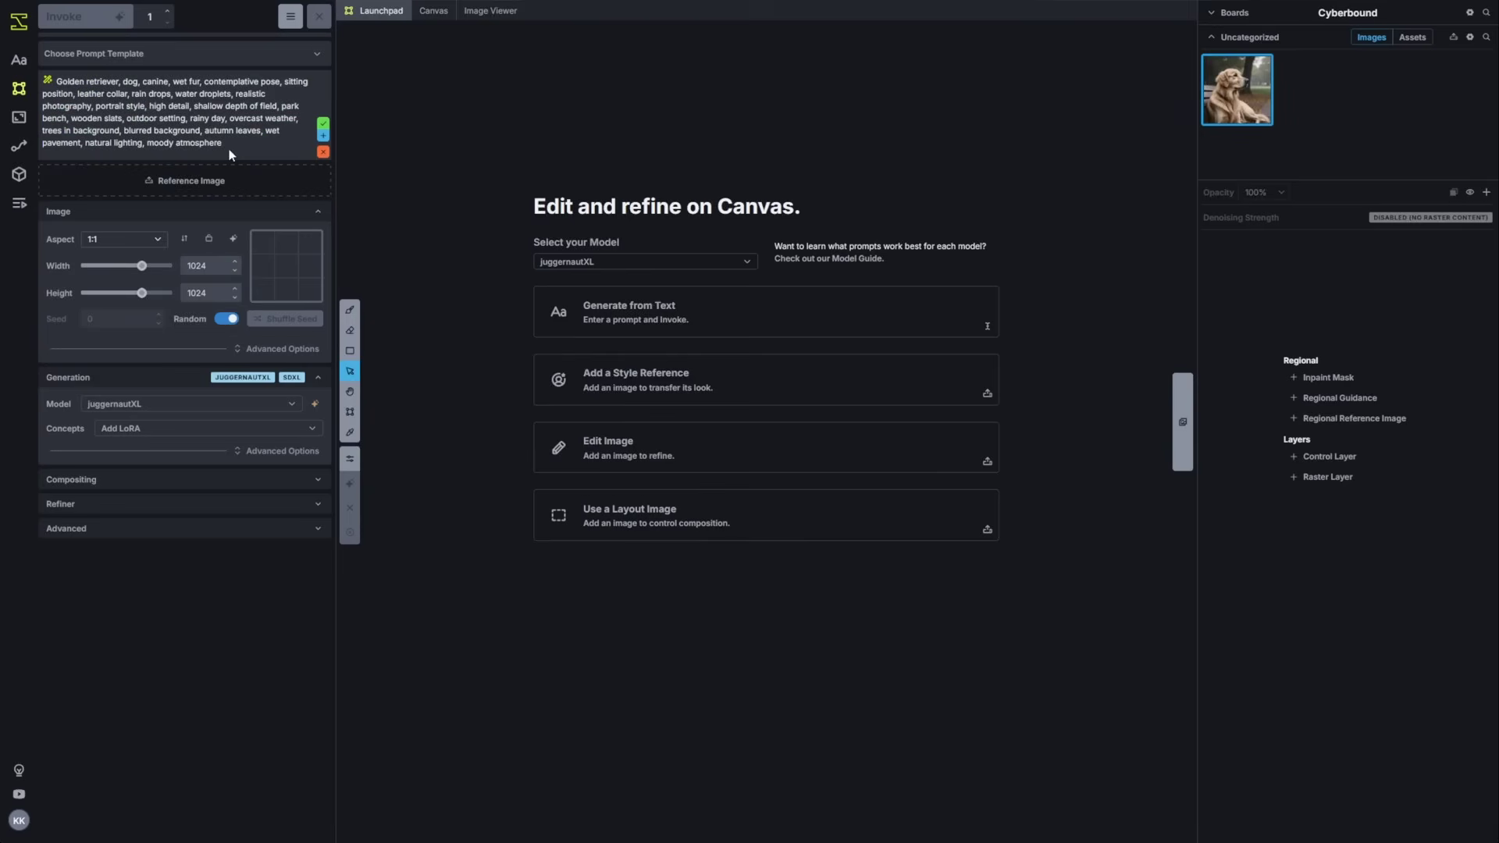
{"action": "left_click", "coordinate": [325, 129]}
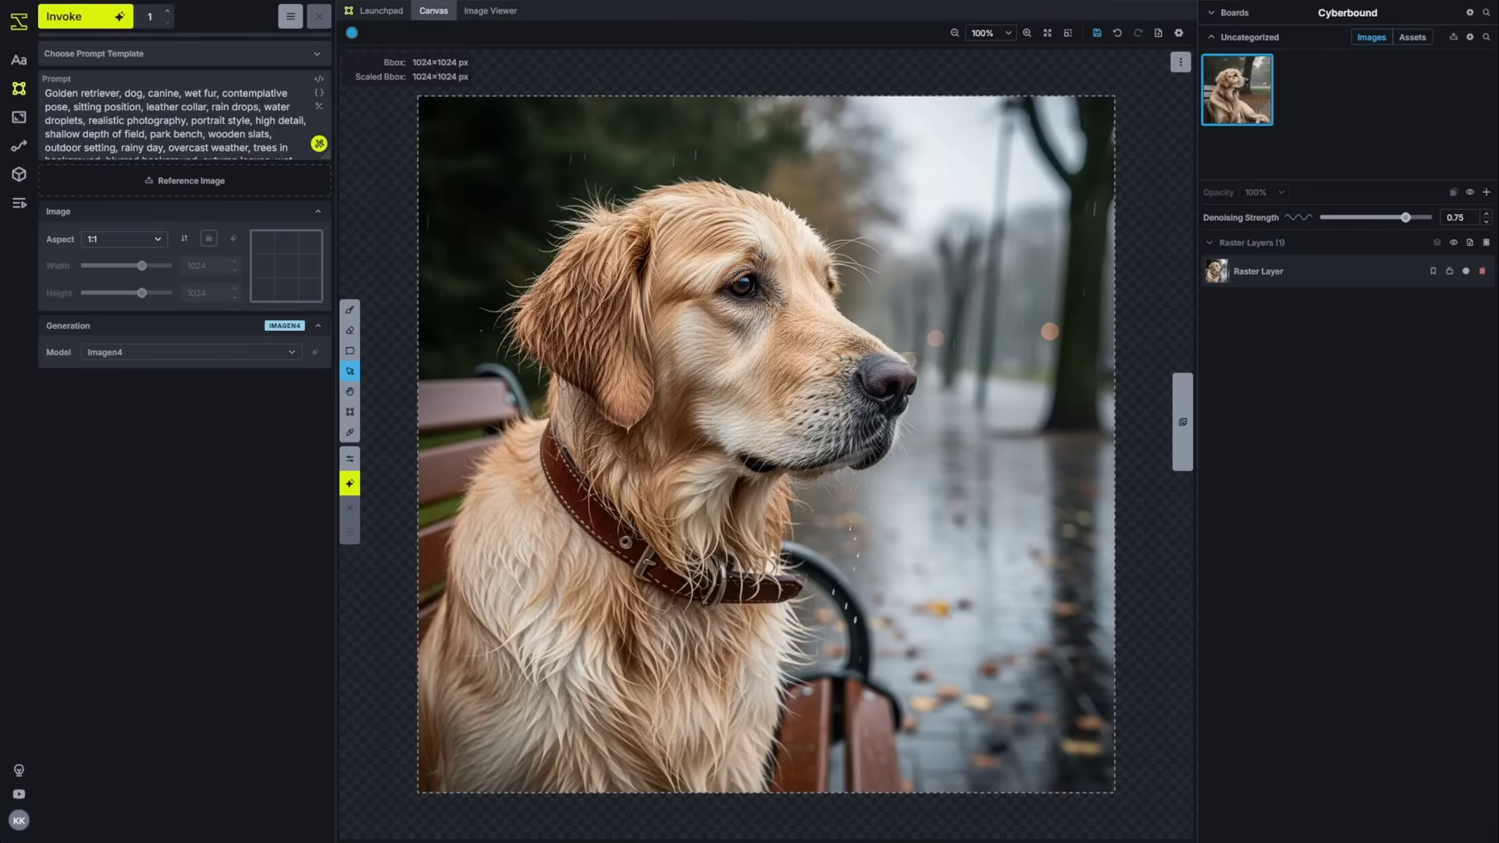
Switch the model to Flux Kontext Pro and add the dog photo as a global reference image.
{"action": "left_click", "coordinate": [238, 351]}
{"action": "left_click", "coordinate": [156, 387]}
{"action": "right_click", "coordinate": [742, 375]}
{"action": "left_click", "coordinate": [960, 445]}
Replace the prompt with 'Make the dog happy.' and start generating.
{"action": "left_click", "coordinate": [172, 117]}
{"action": "key", "text": "ctrl+a"}
{"action": "type", "text": "Make the dog happy."}
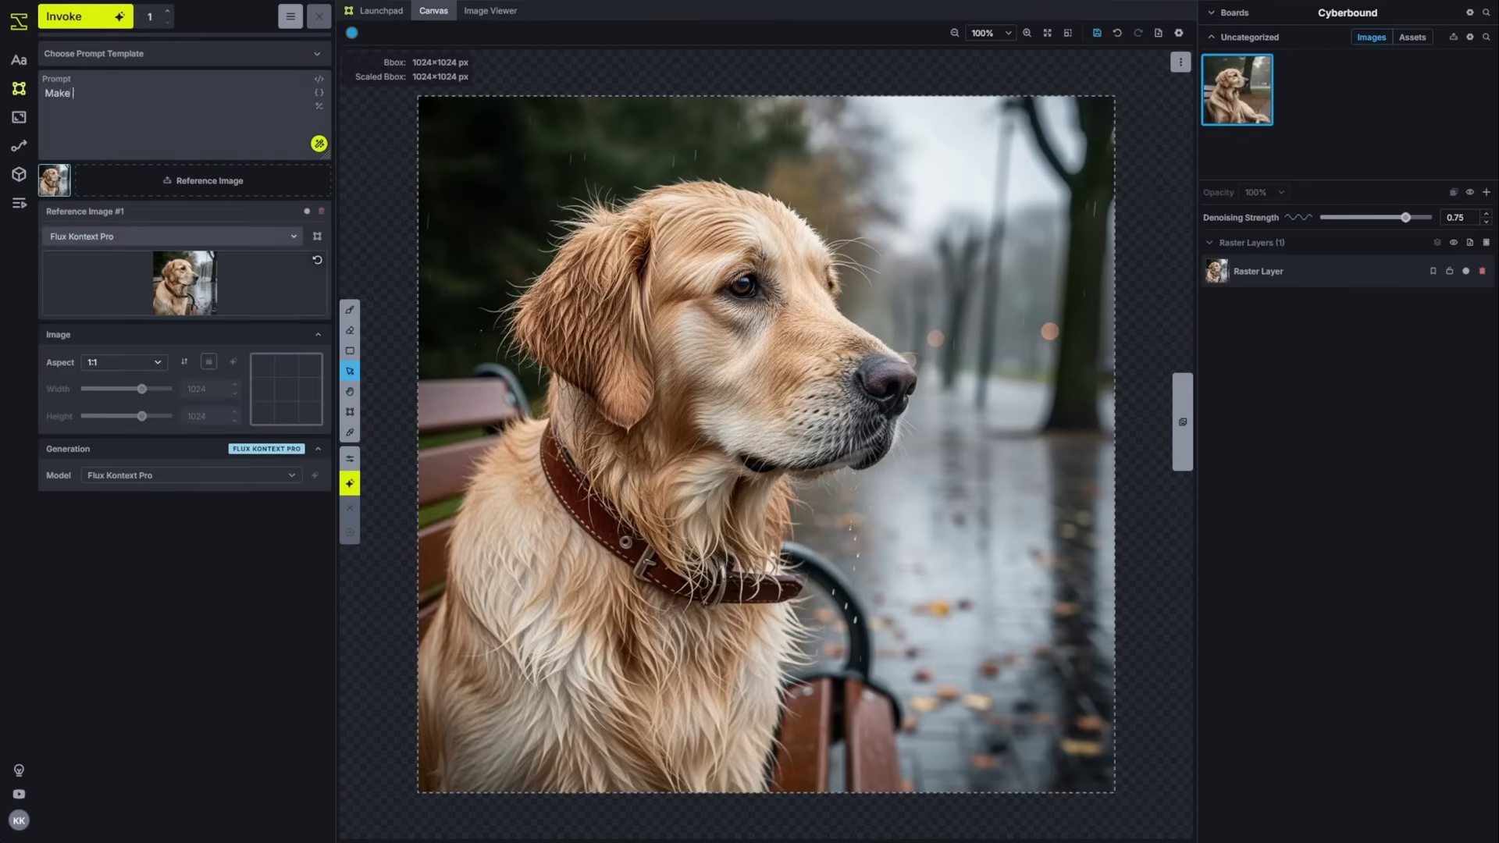
{"action": "left_click", "coordinate": [86, 17]}
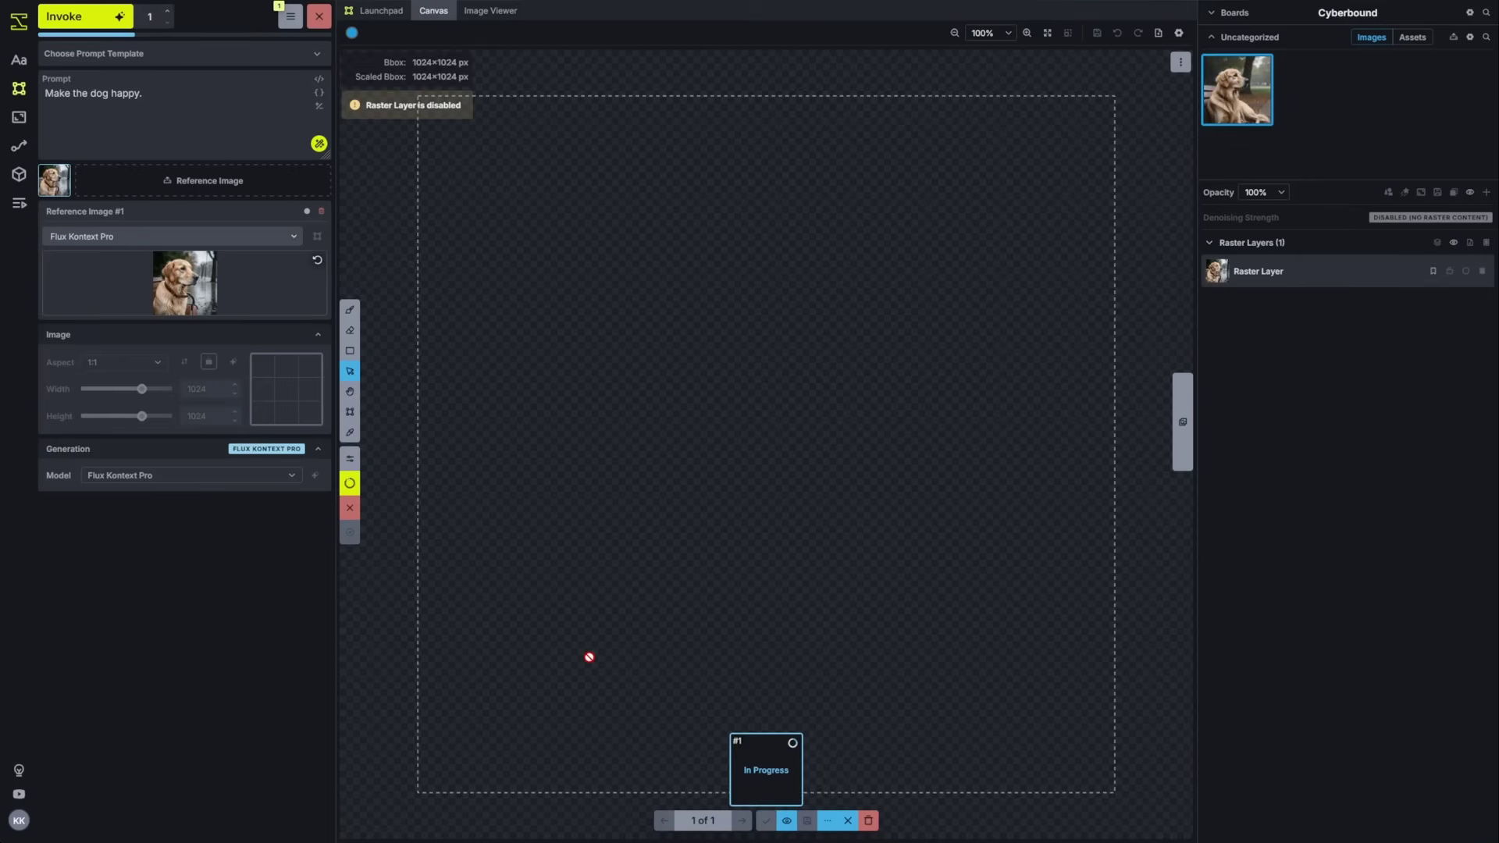